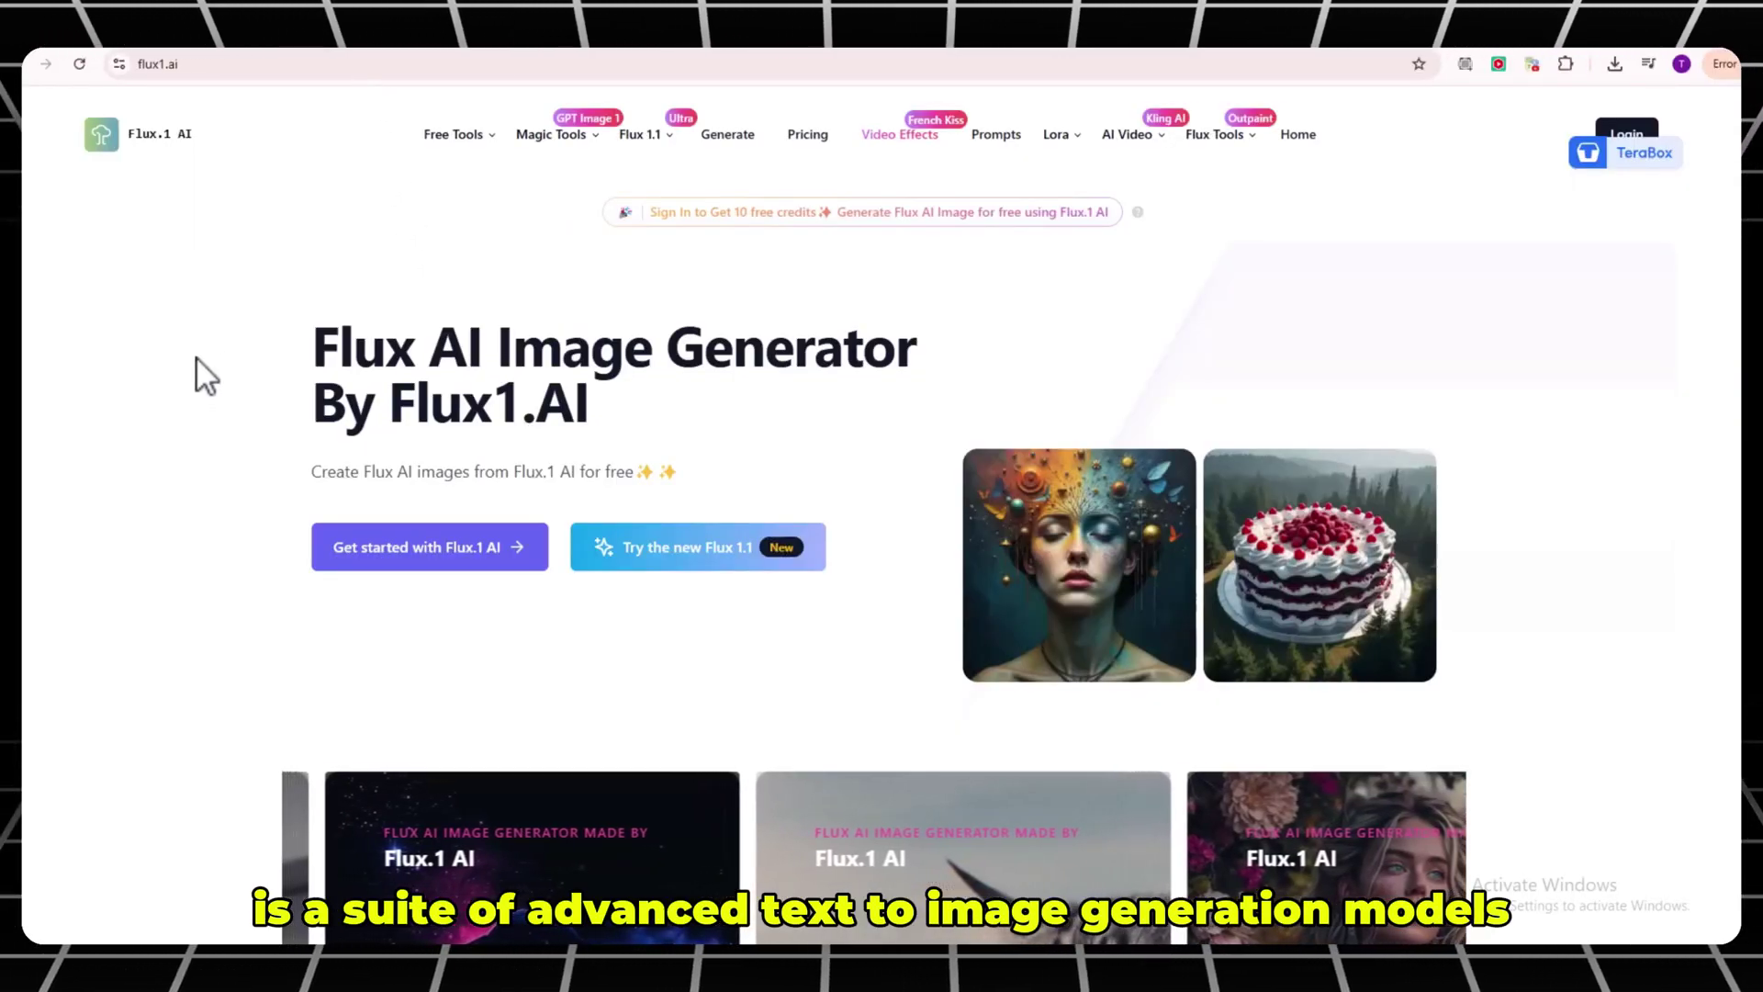
Scroll to the Flux.1 AI Features and highlight the High-Resolution and Cutting-Edge Technology headings.
scroll(196, 367, down, 5)
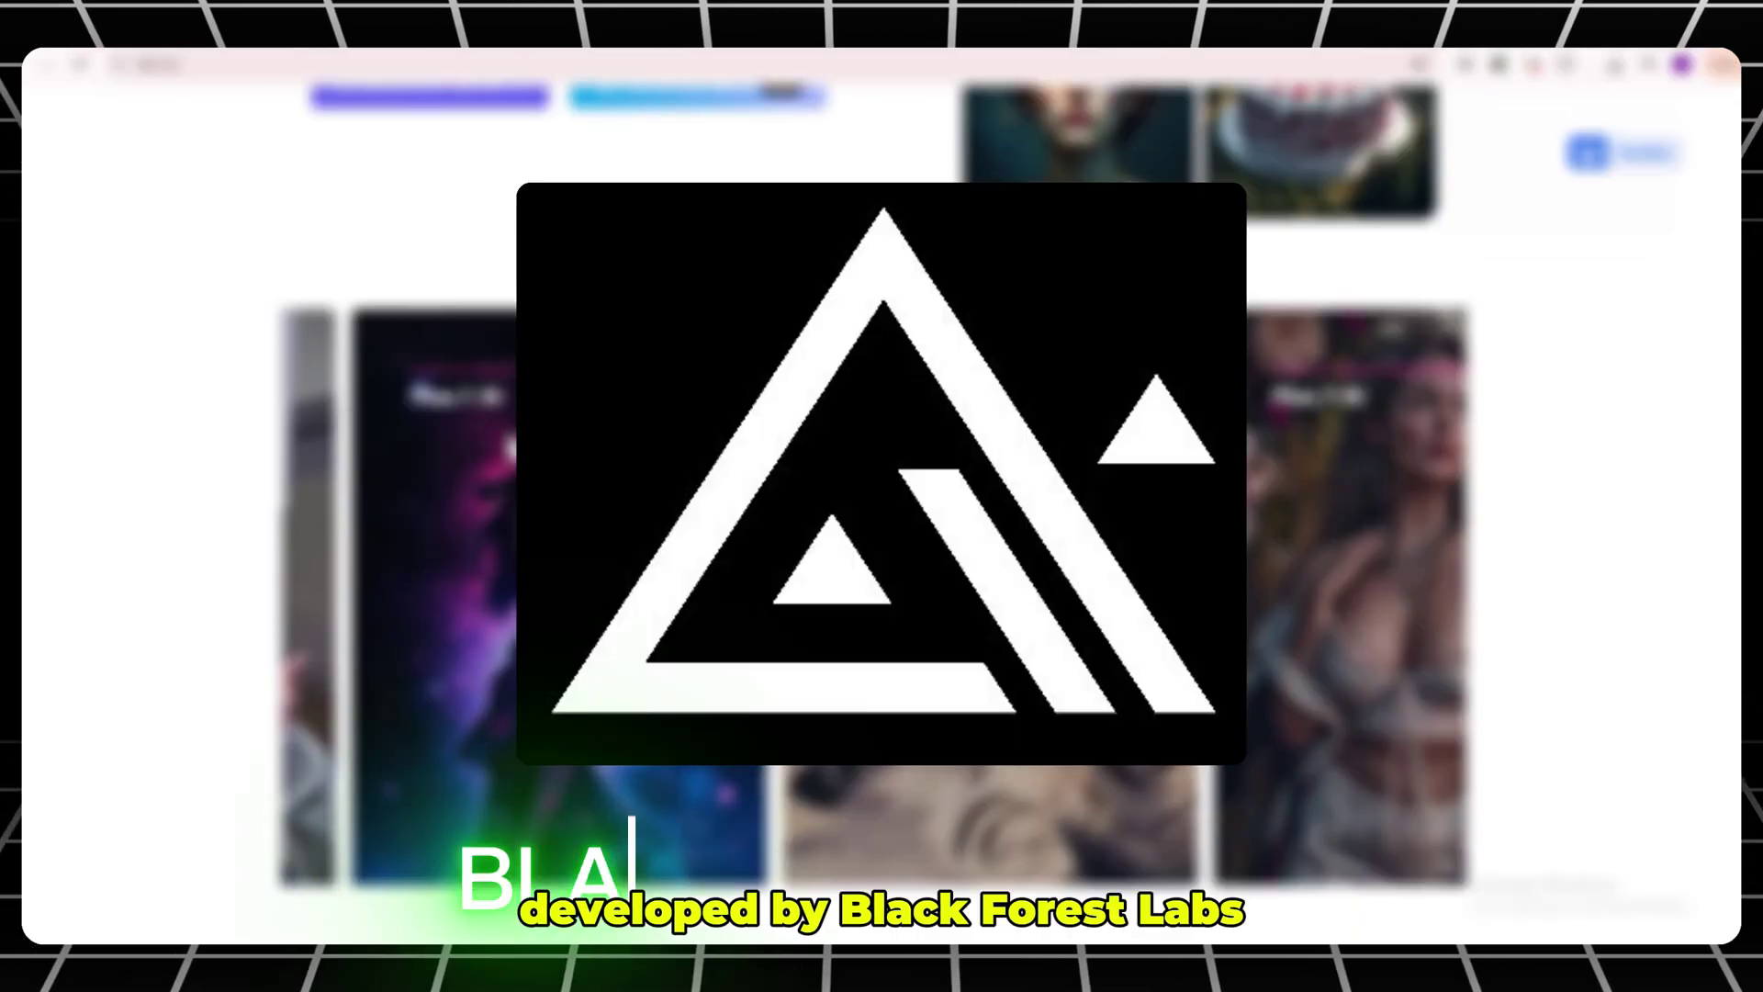
scroll(393, 404, down, 3)
scroll(569, 441, down, 5)
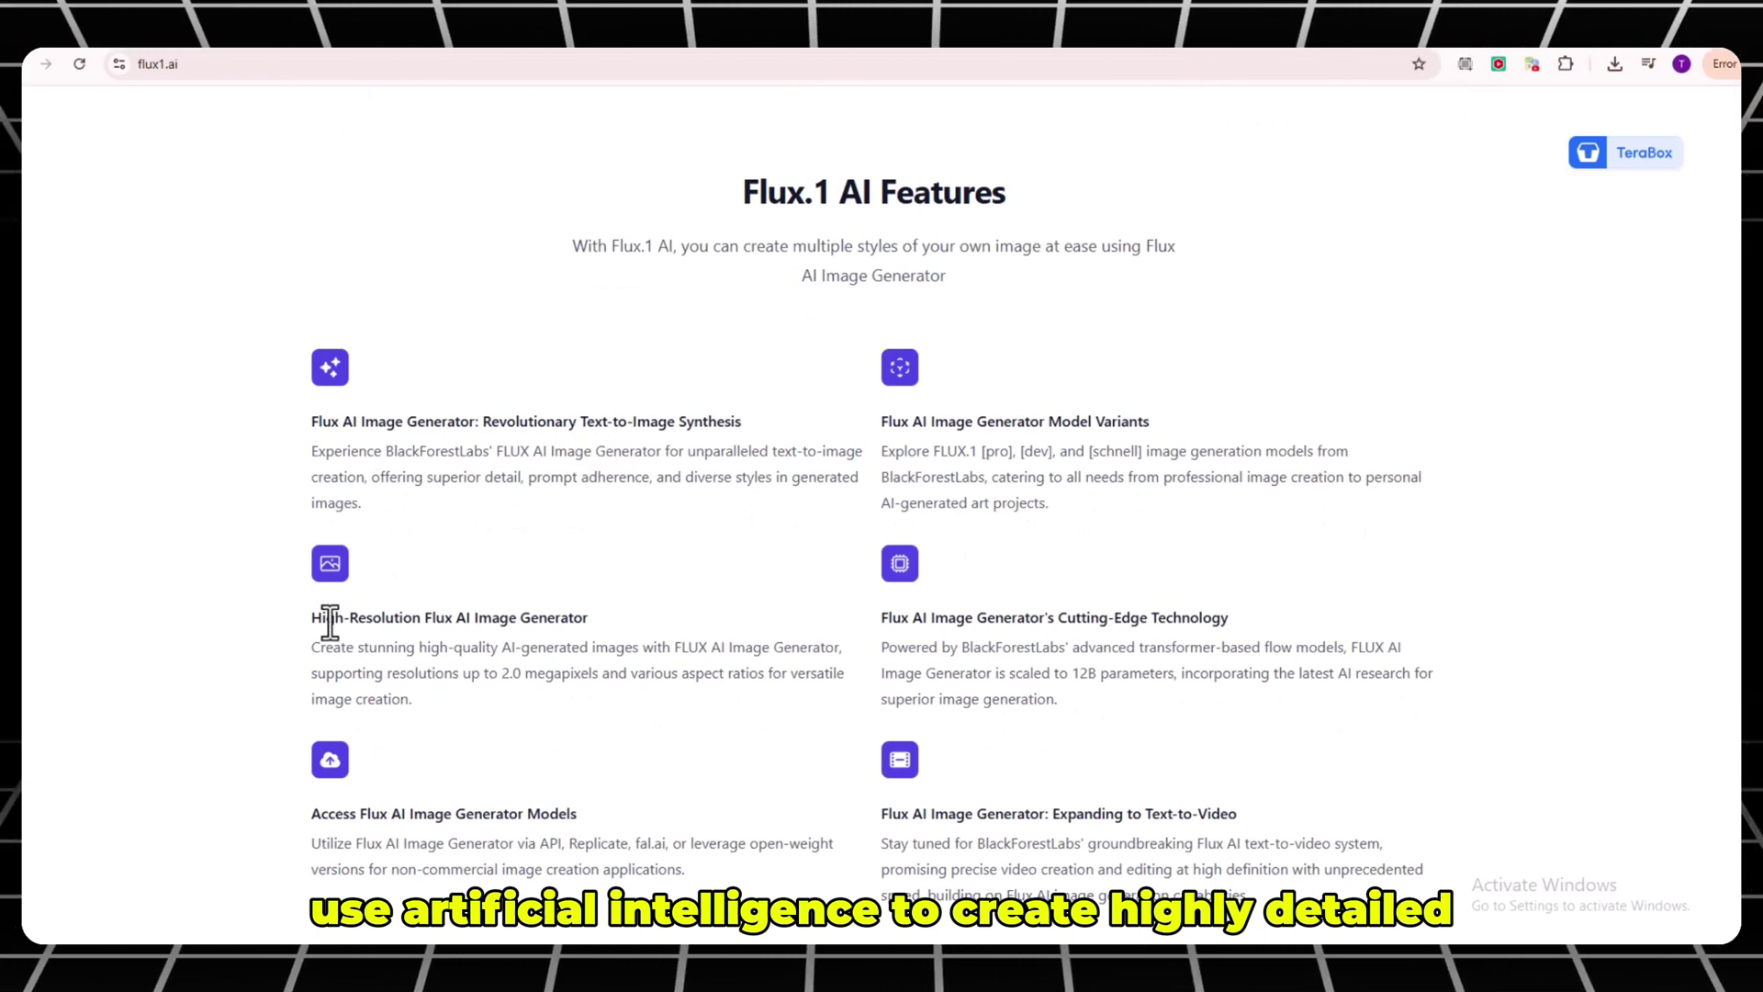
drag(311, 617, 577, 620)
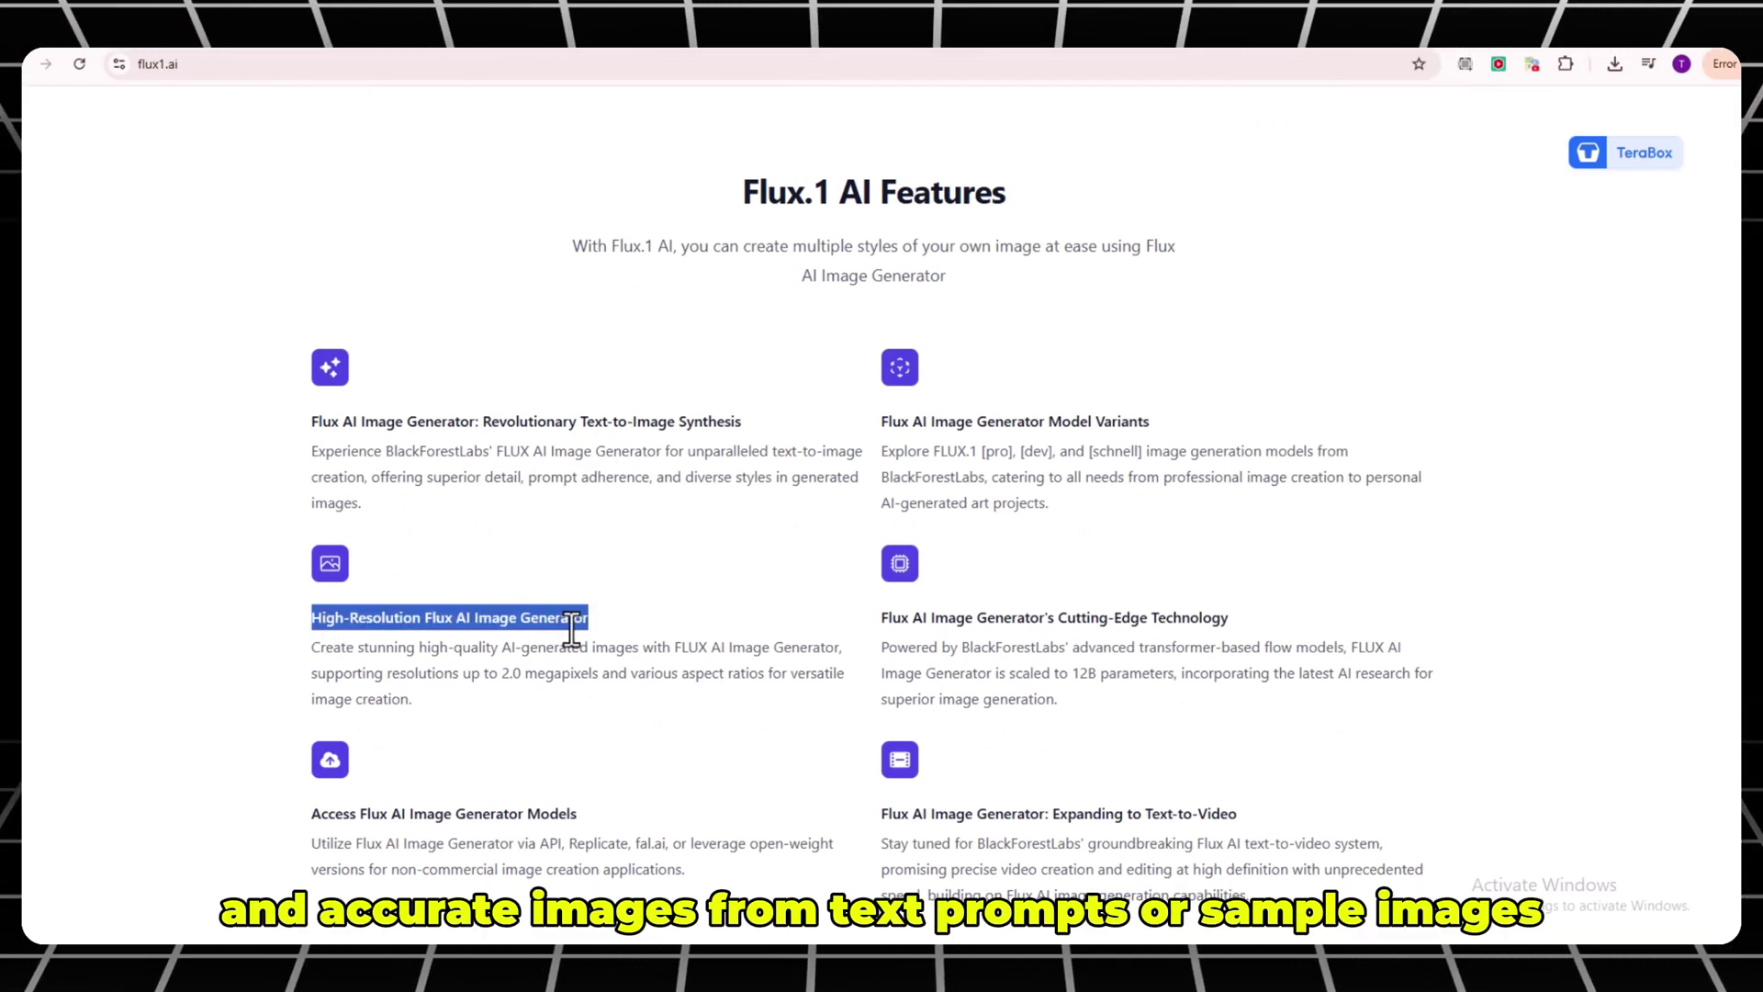
click(981, 621)
drag(1231, 617, 884, 624)
scroll(533, 627, down, 2)
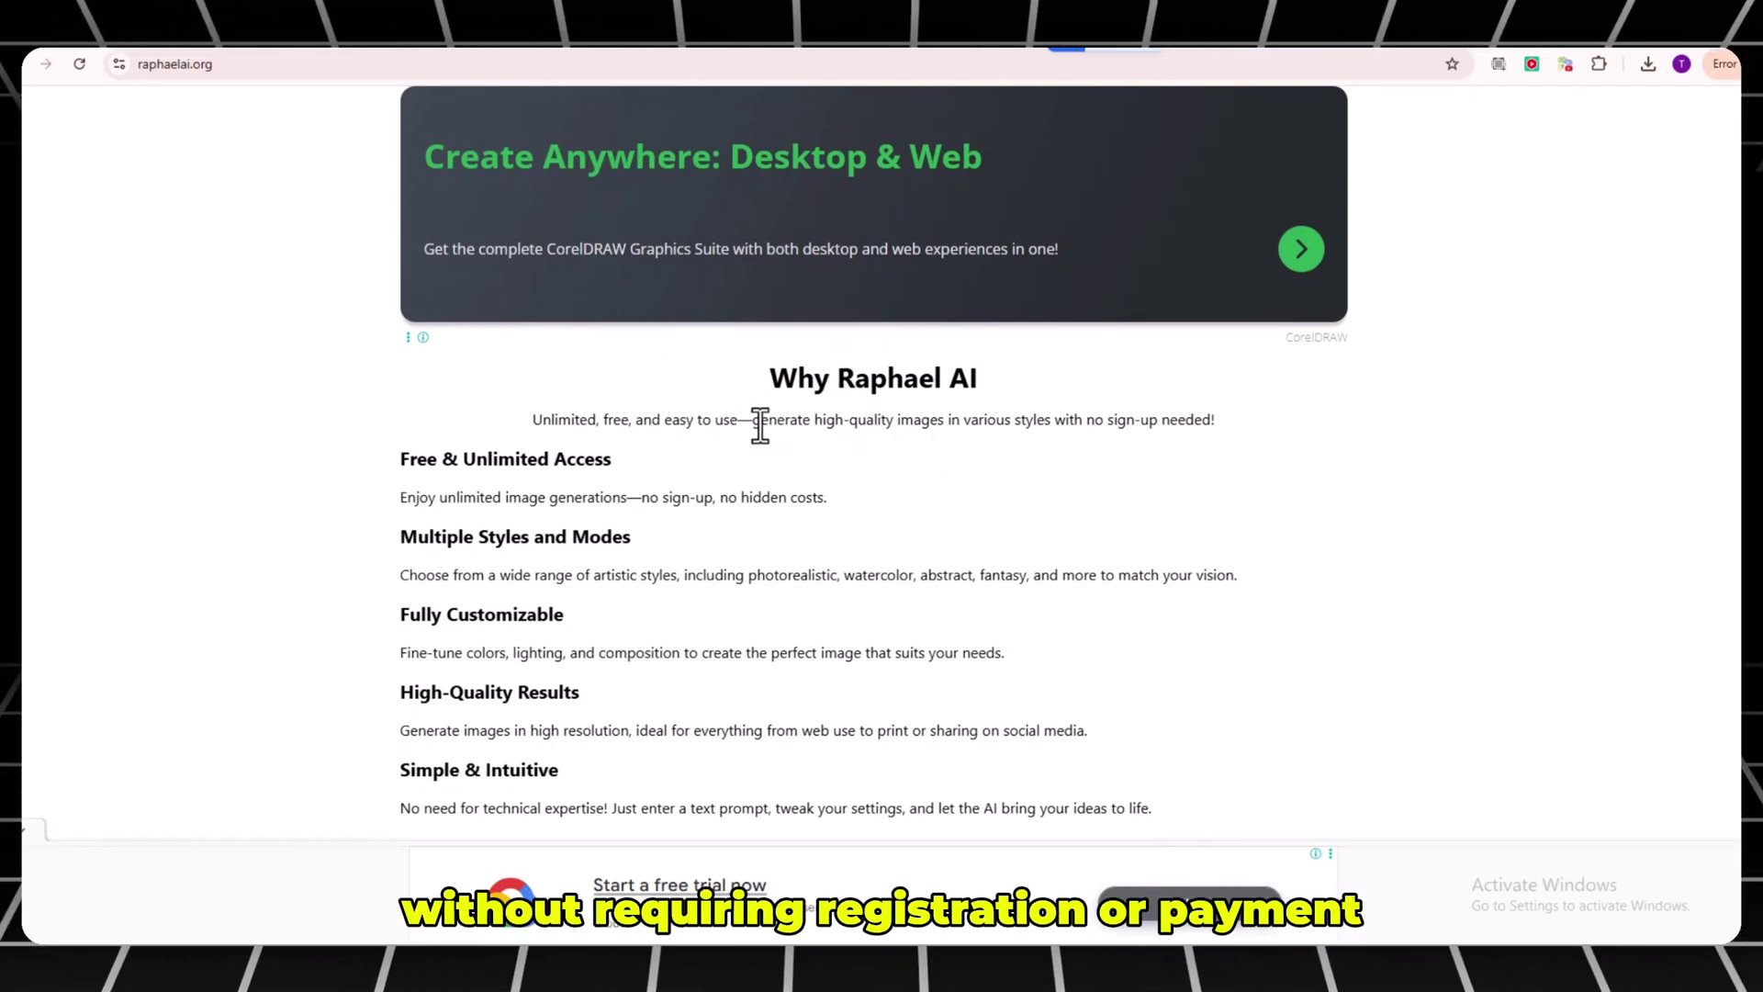
Highlight the high-quality images tagline, then the unlimited, no sign-up access sentence.
drag(761, 424, 987, 427)
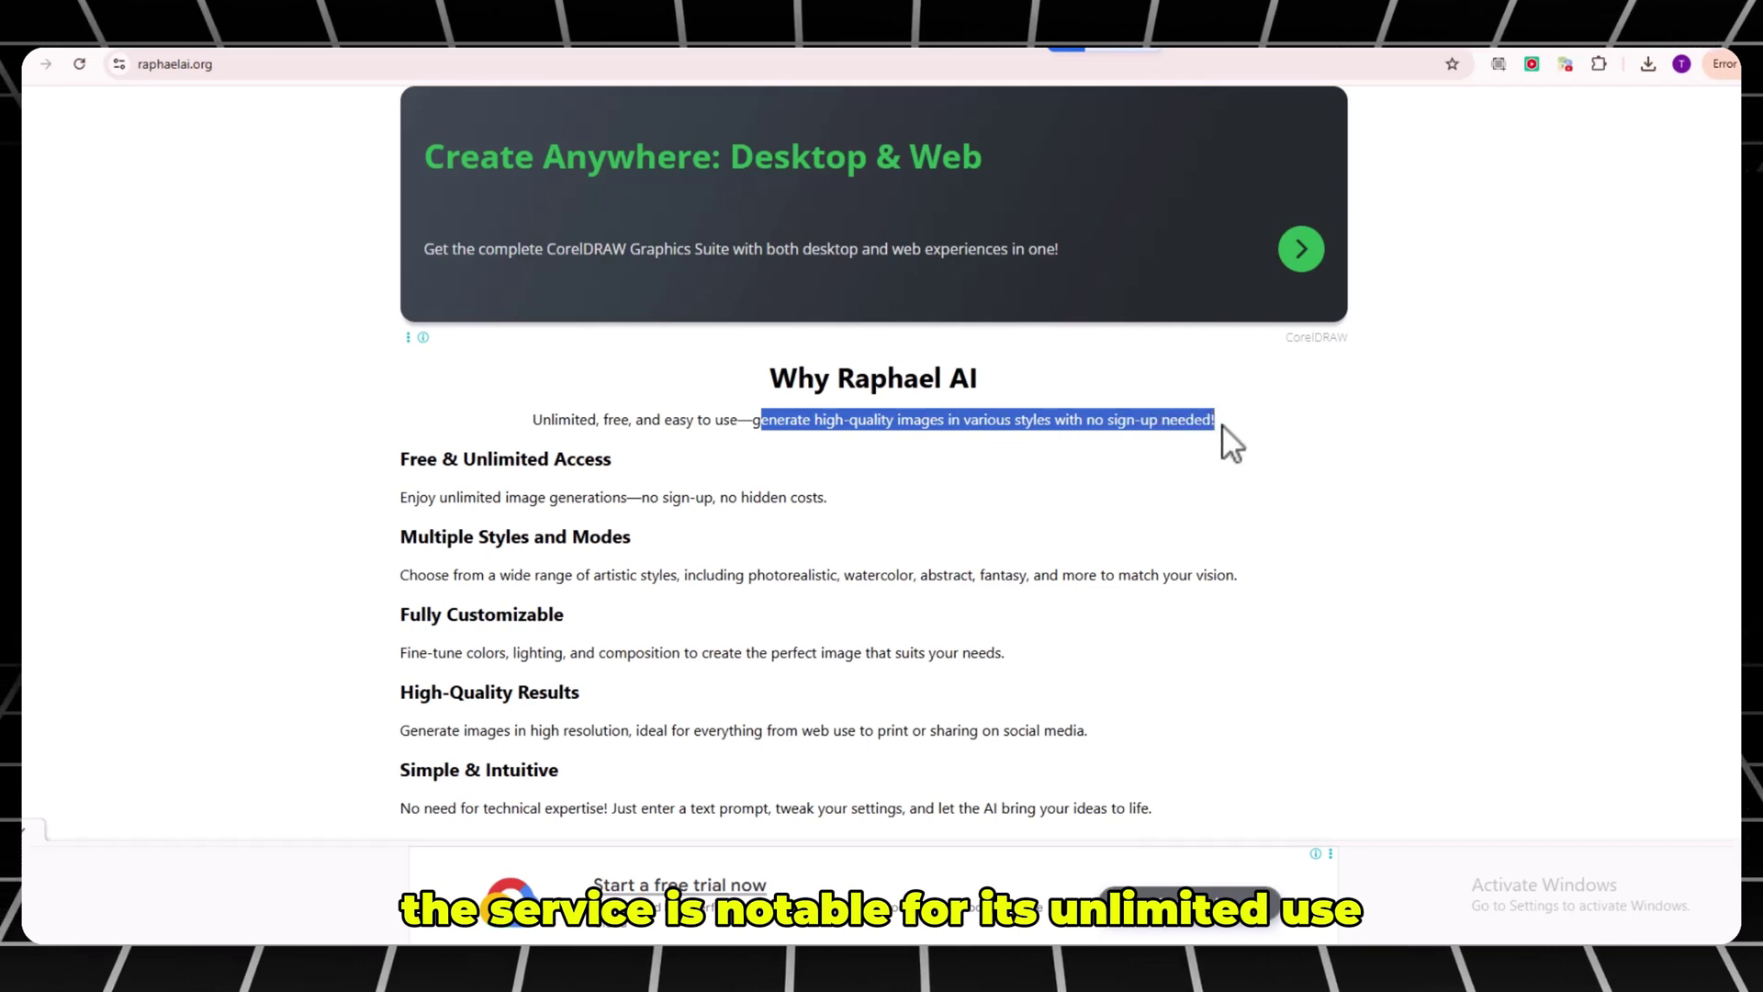
click(475, 515)
drag(405, 500, 820, 502)
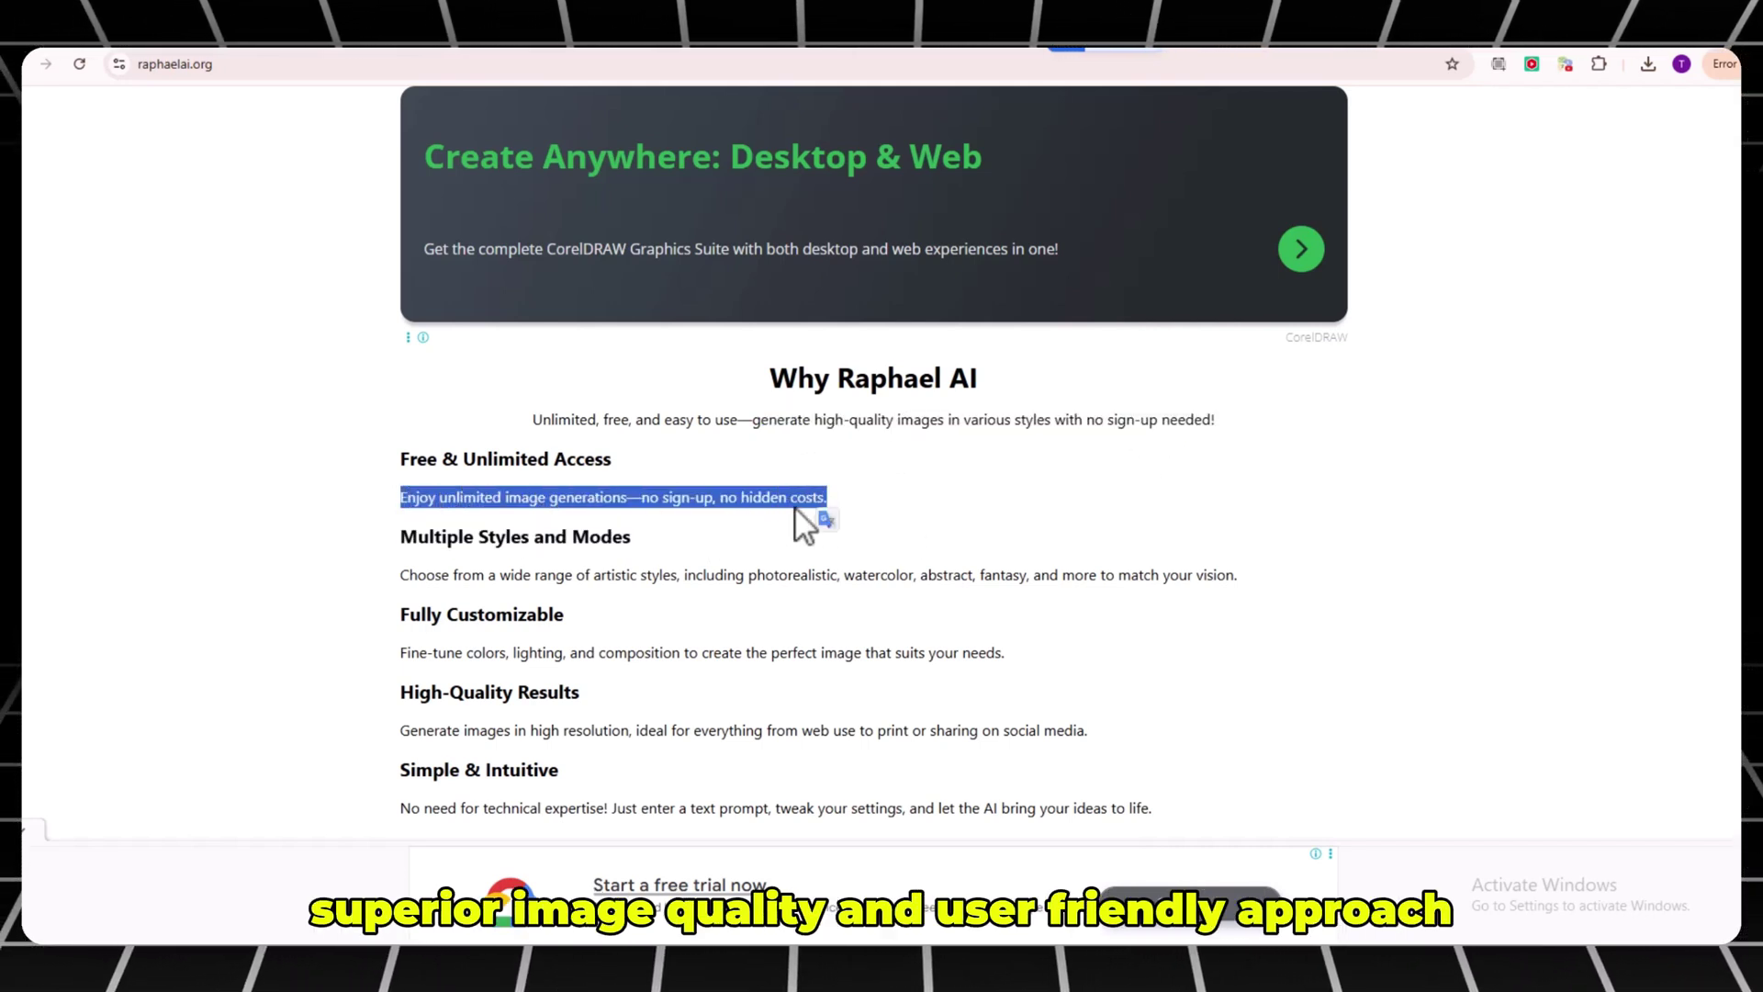
click(608, 565)
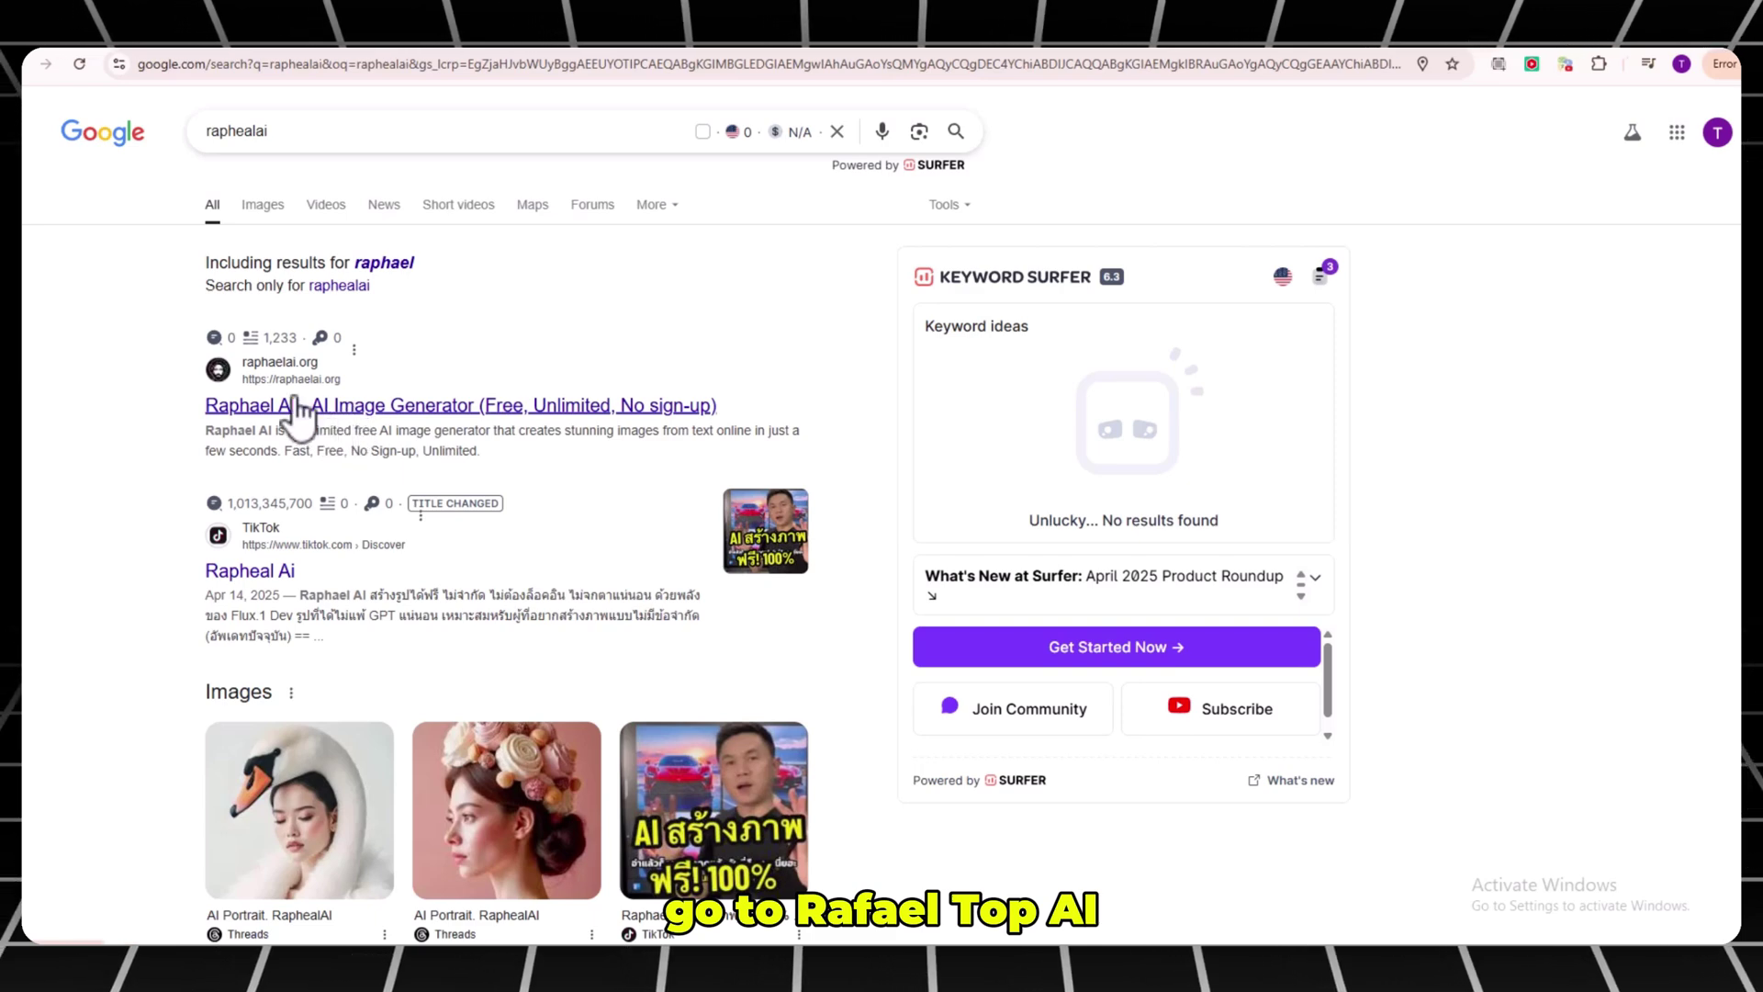
Open the Raphael AI generator and paste the night-road prompt into the description.
click(292, 407)
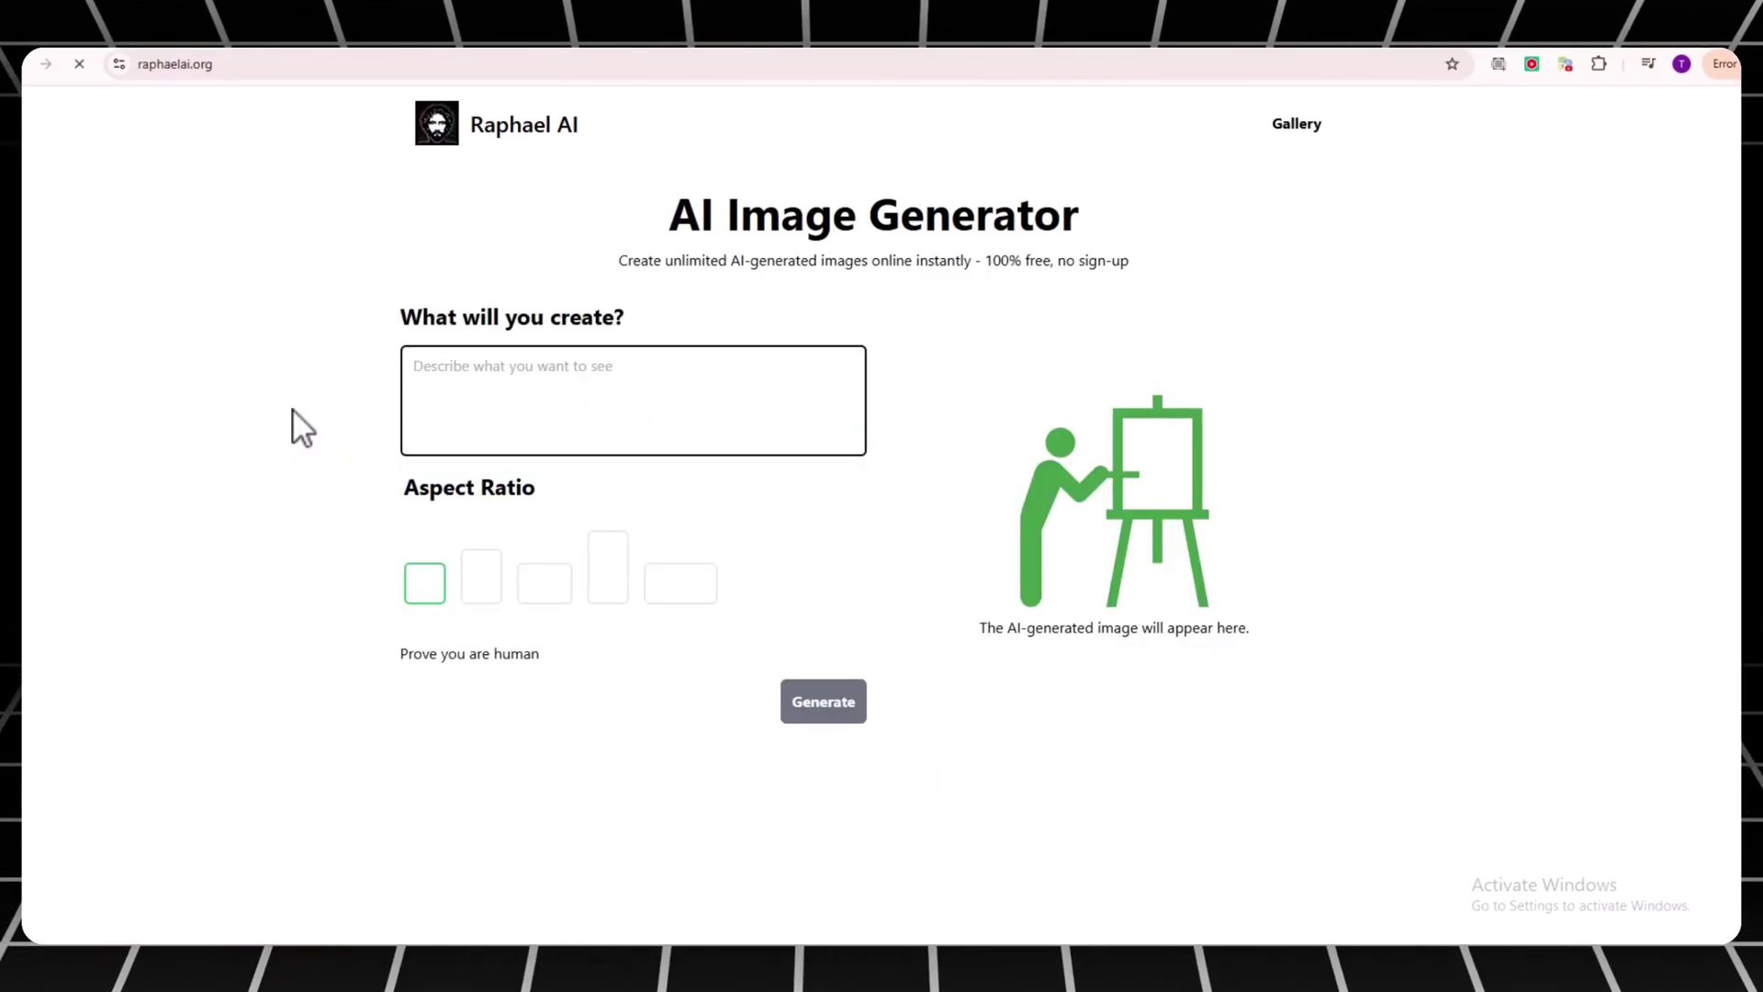
click(465, 377)
text(Vertical image of a deserted, endless road at night under pale moonlight. Mysterious and unsettling atmosphere, trees lining the sides casting eerie shadows. Sense of suspense and solitude. • Style: Realistic, Dramatic Lighting)
scroll(615, 342, down, 1)
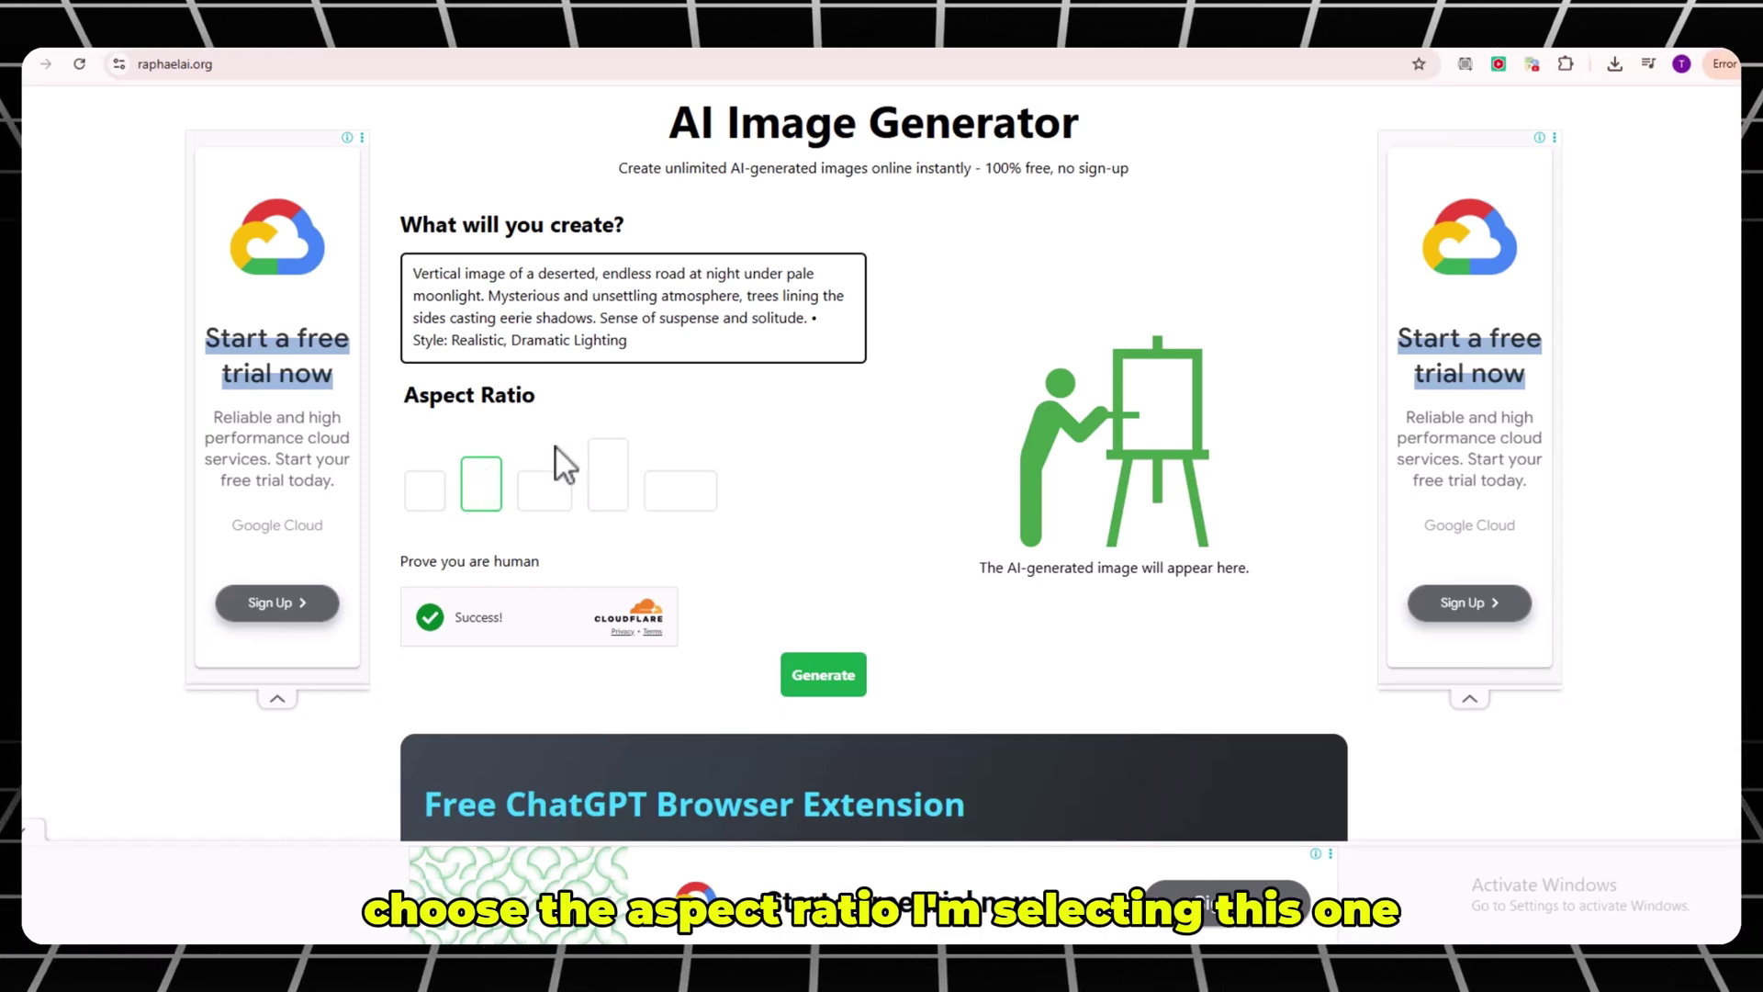
scroll(553, 459, down, 6)
scroll(550, 492, up, 6)
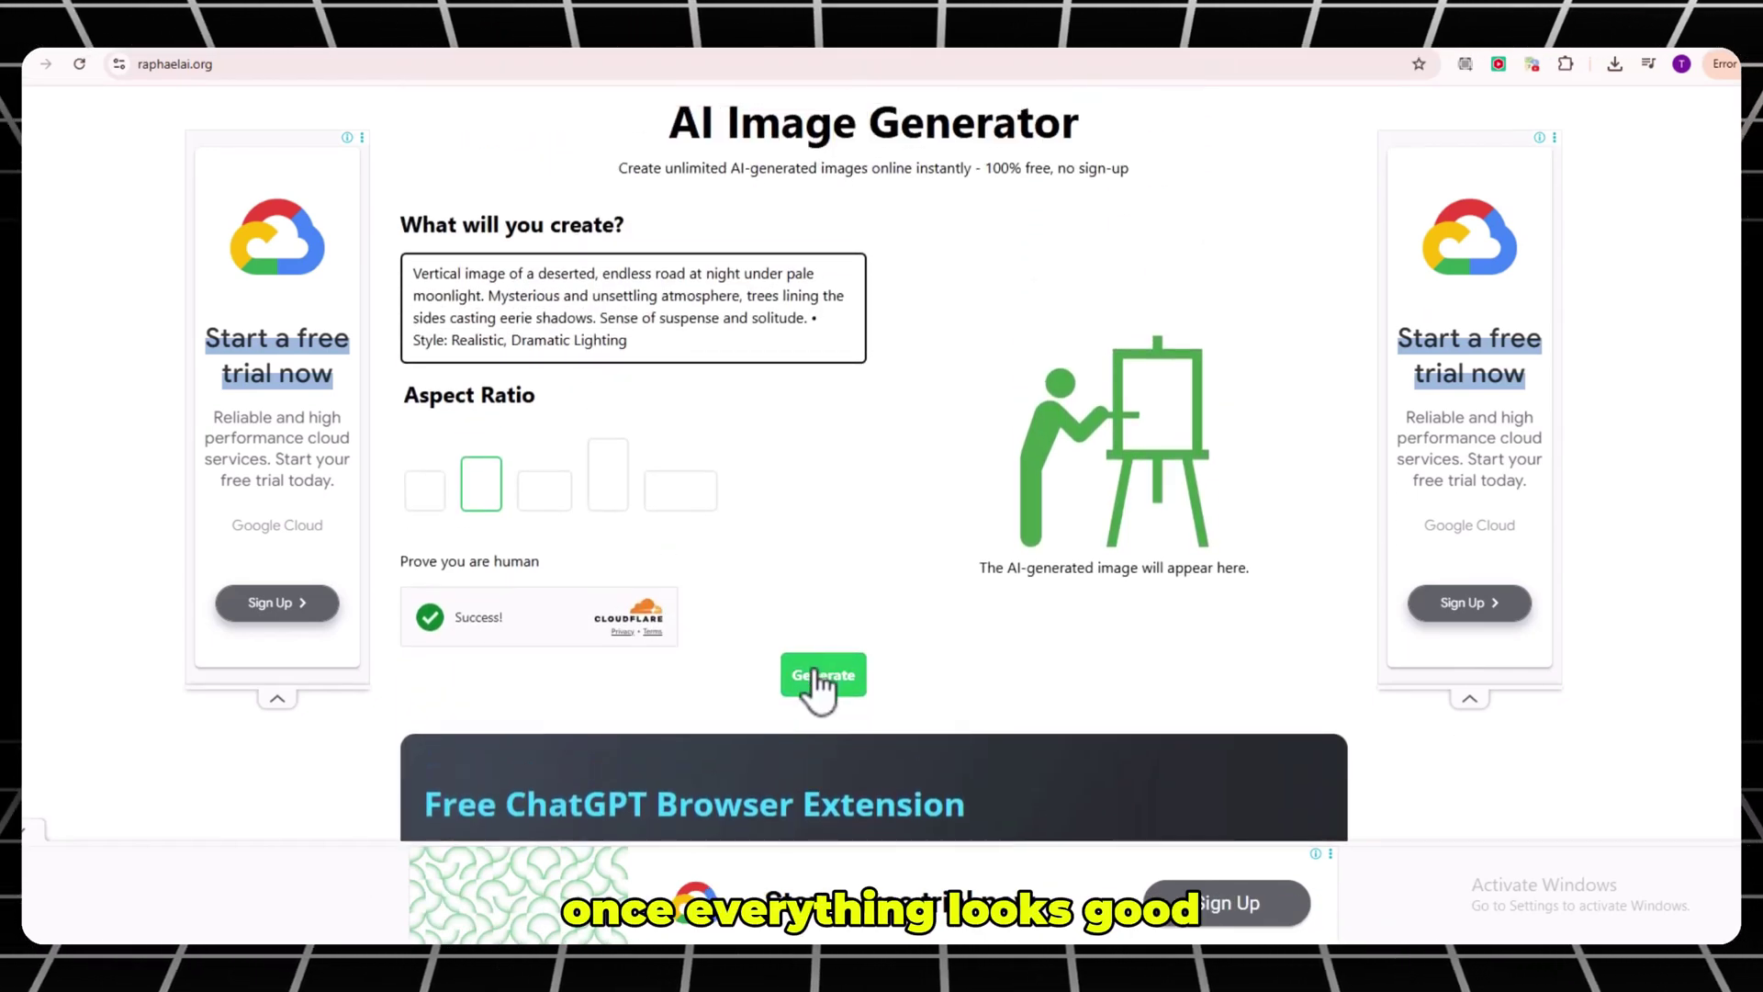
Generate the vertical moonlit-road image and scroll to view the result.
click(816, 678)
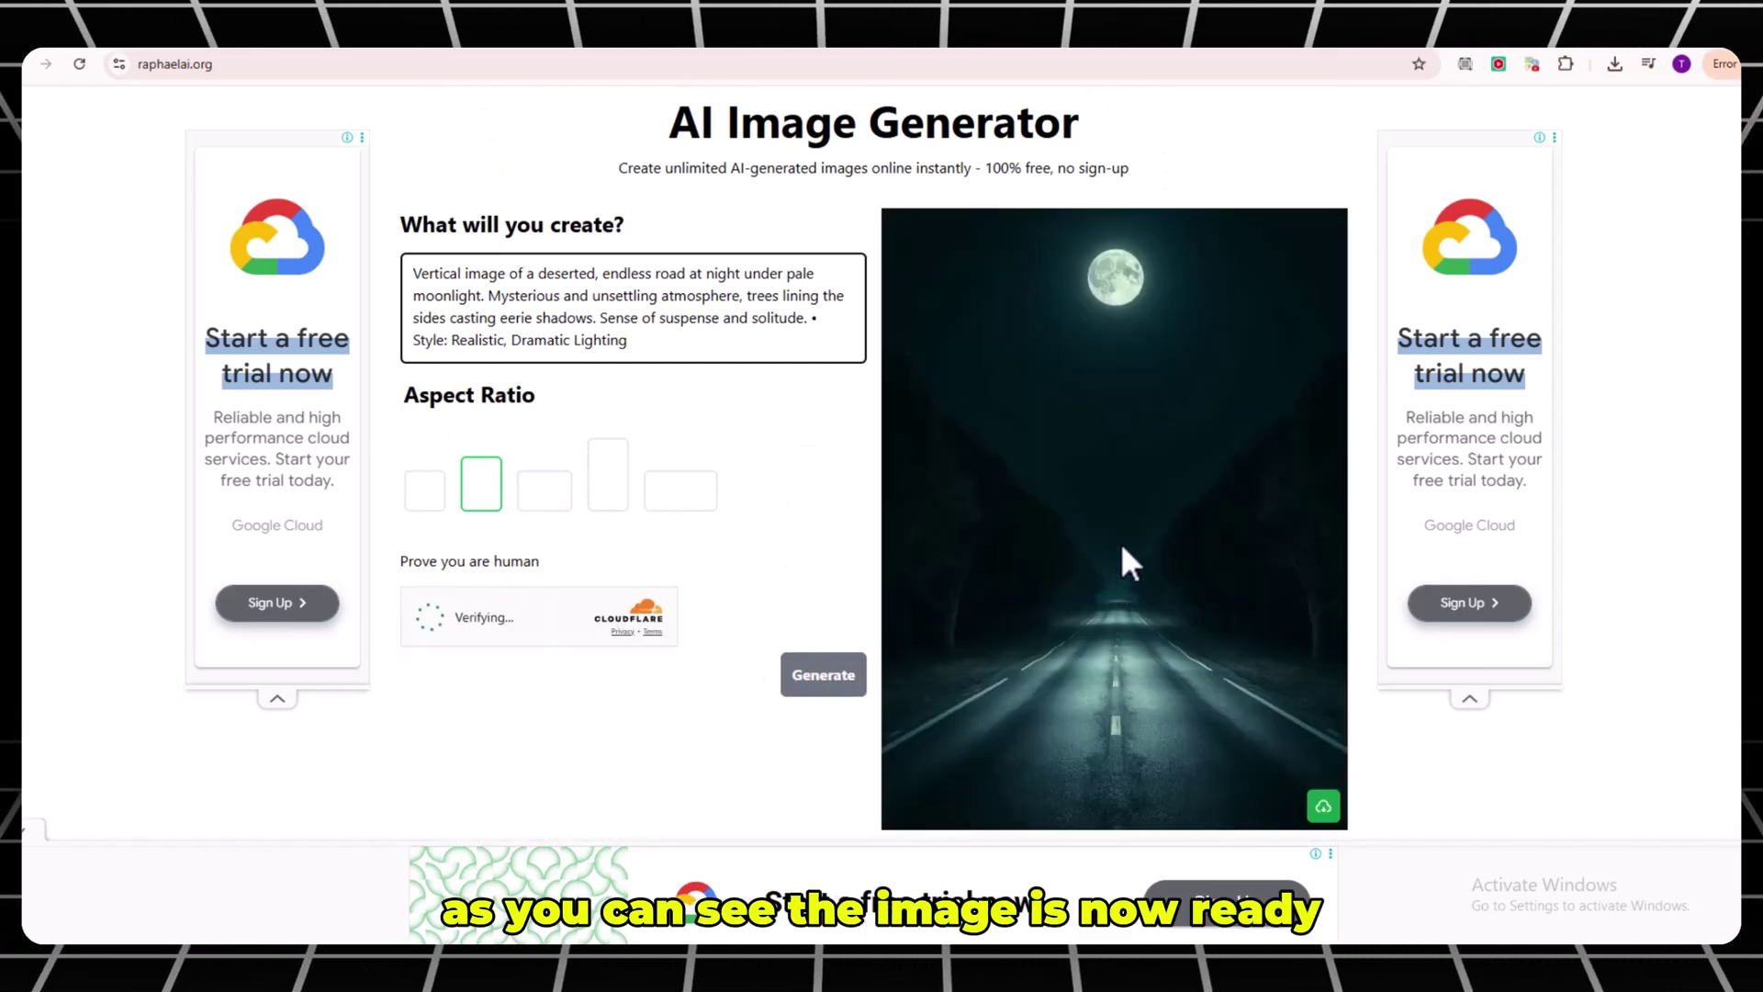
scroll(1120, 542, down, 1)
scroll(1121, 527, up, 2)
scroll(1090, 531, down, 2)
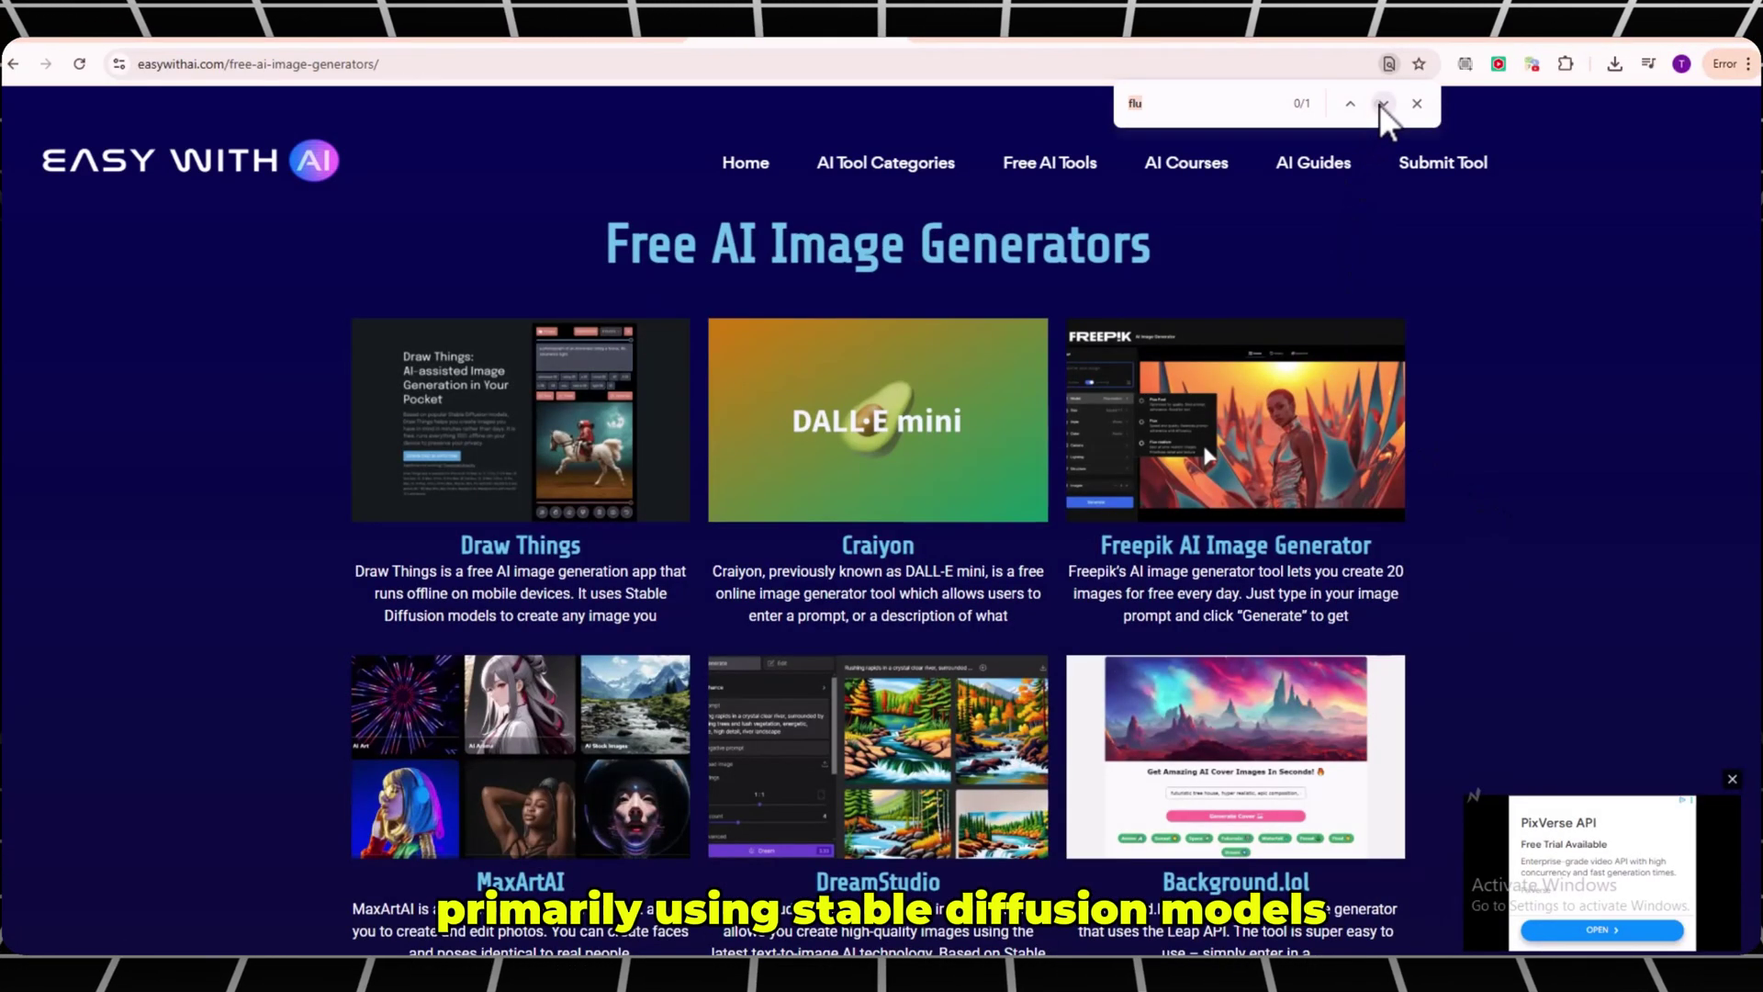
Find the Bylo.ai entry in the Free AI Image Generators list and open its listing.
click(1382, 103)
scroll(856, 544, up, 8)
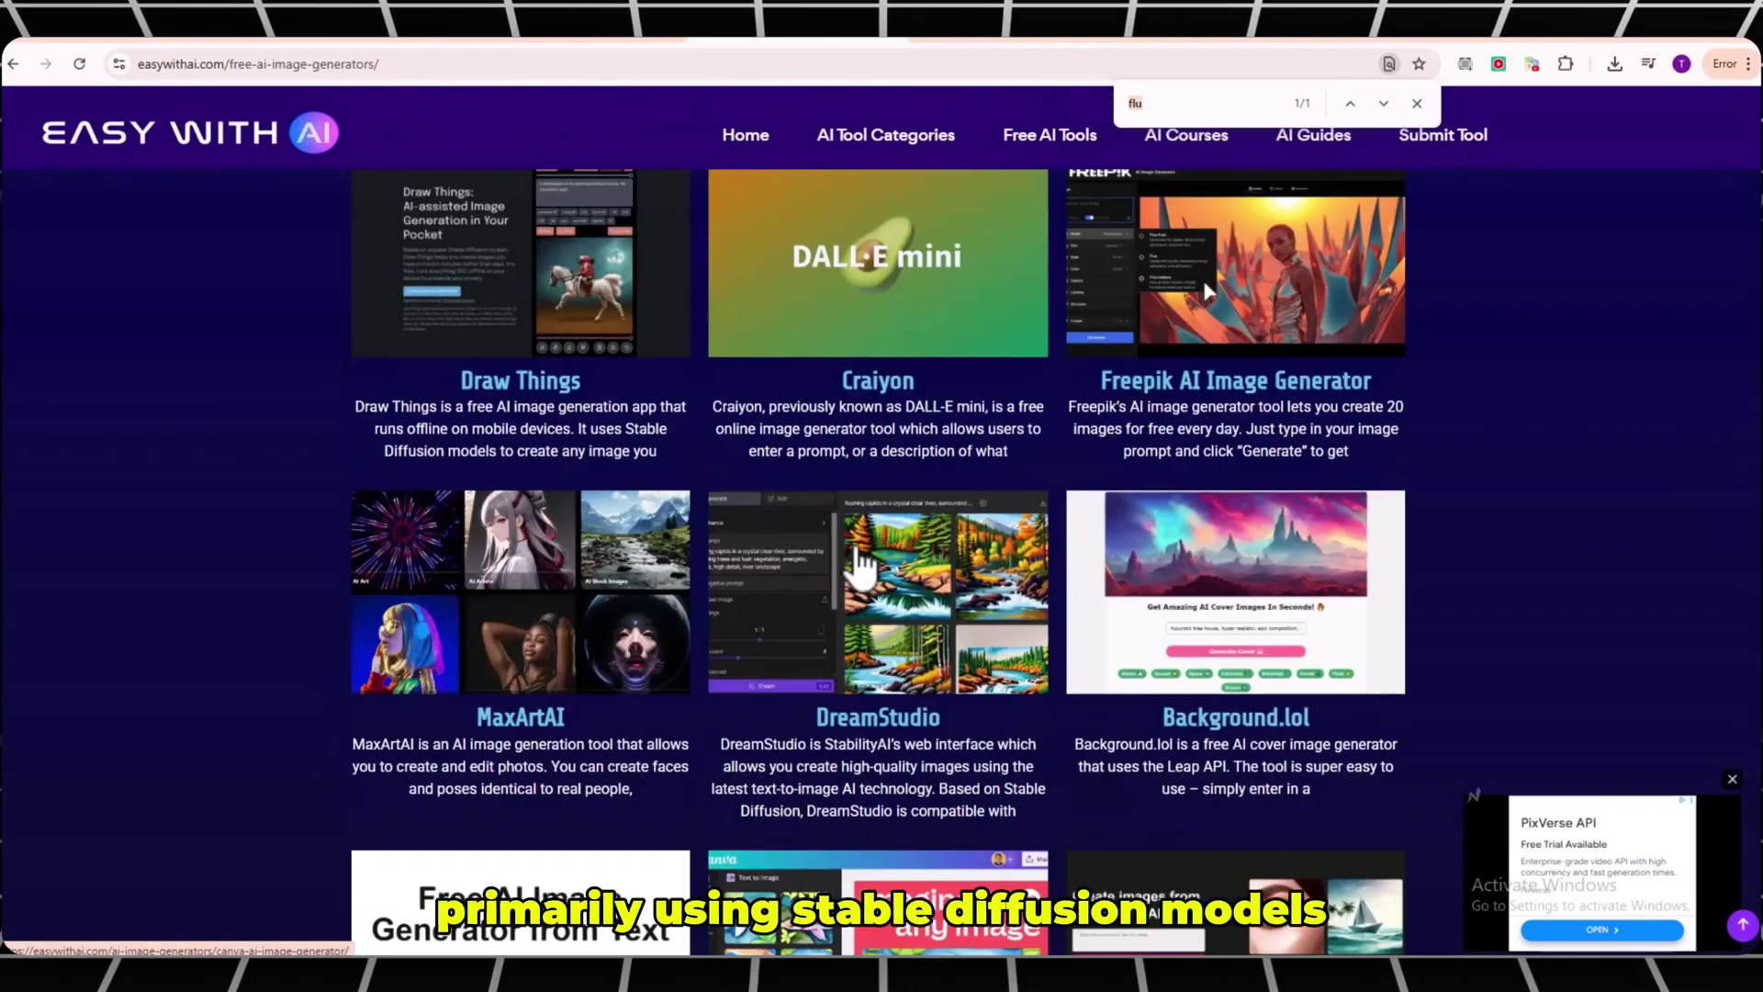
scroll(856, 548, up, 2)
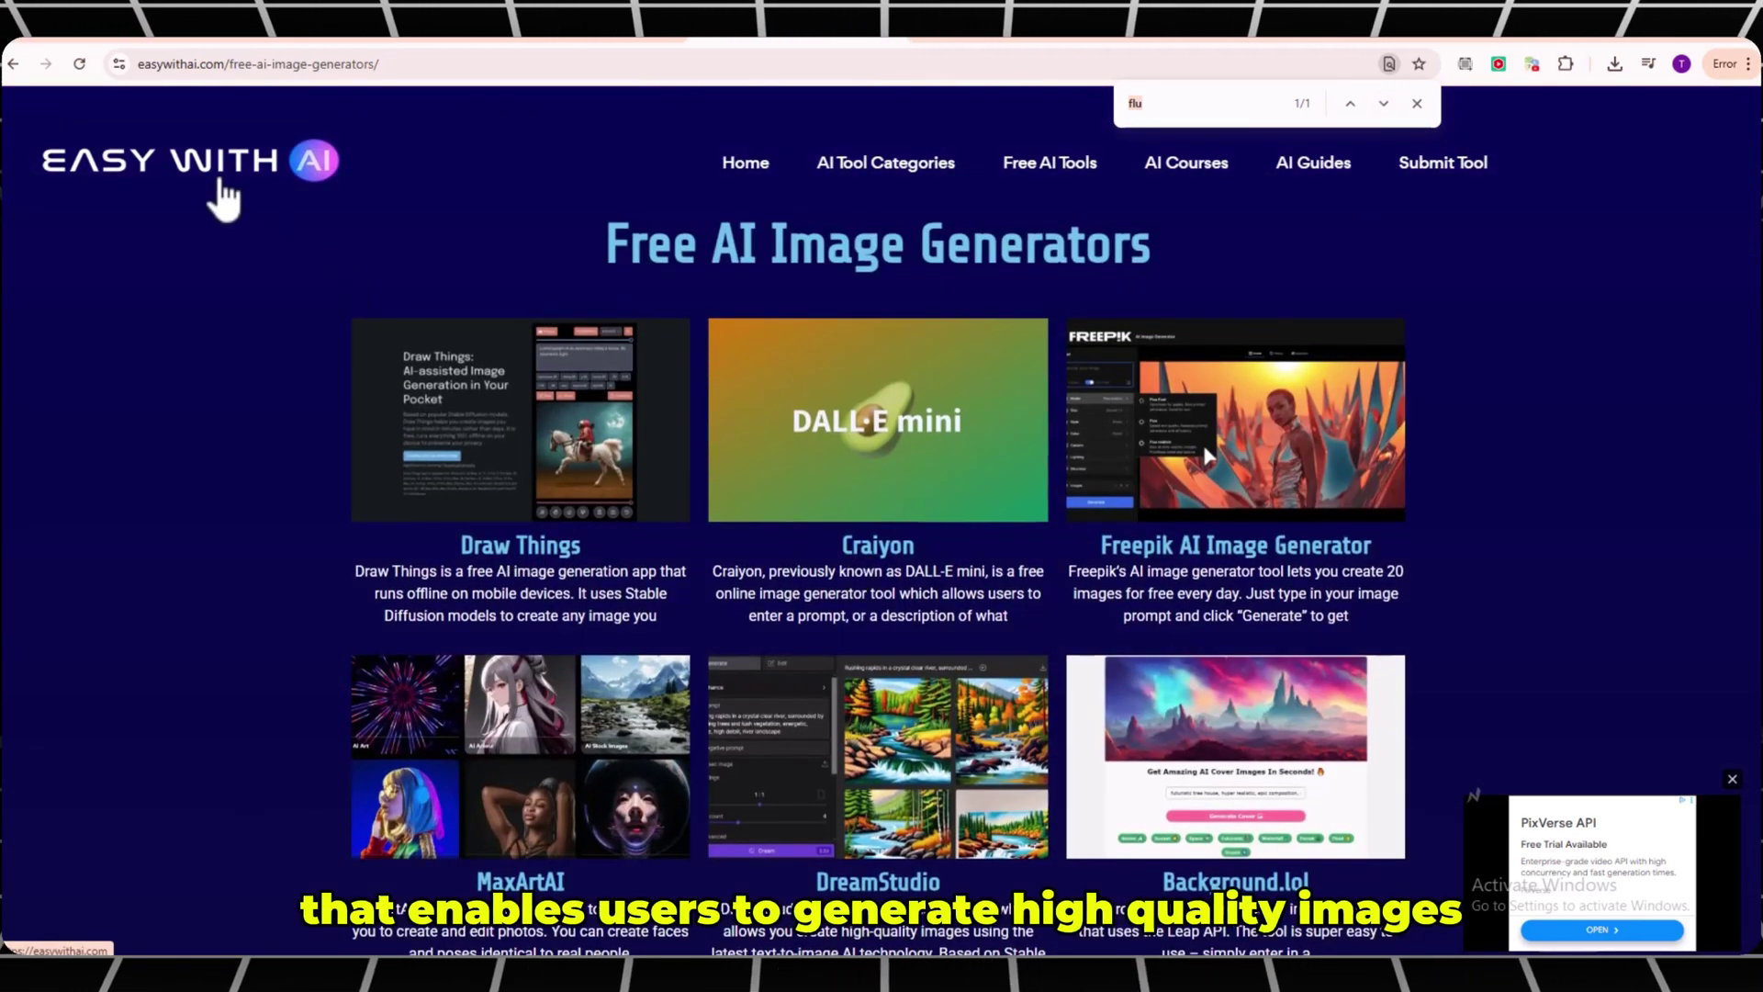
key(Escape)
scroll(1542, 256, down, 5)
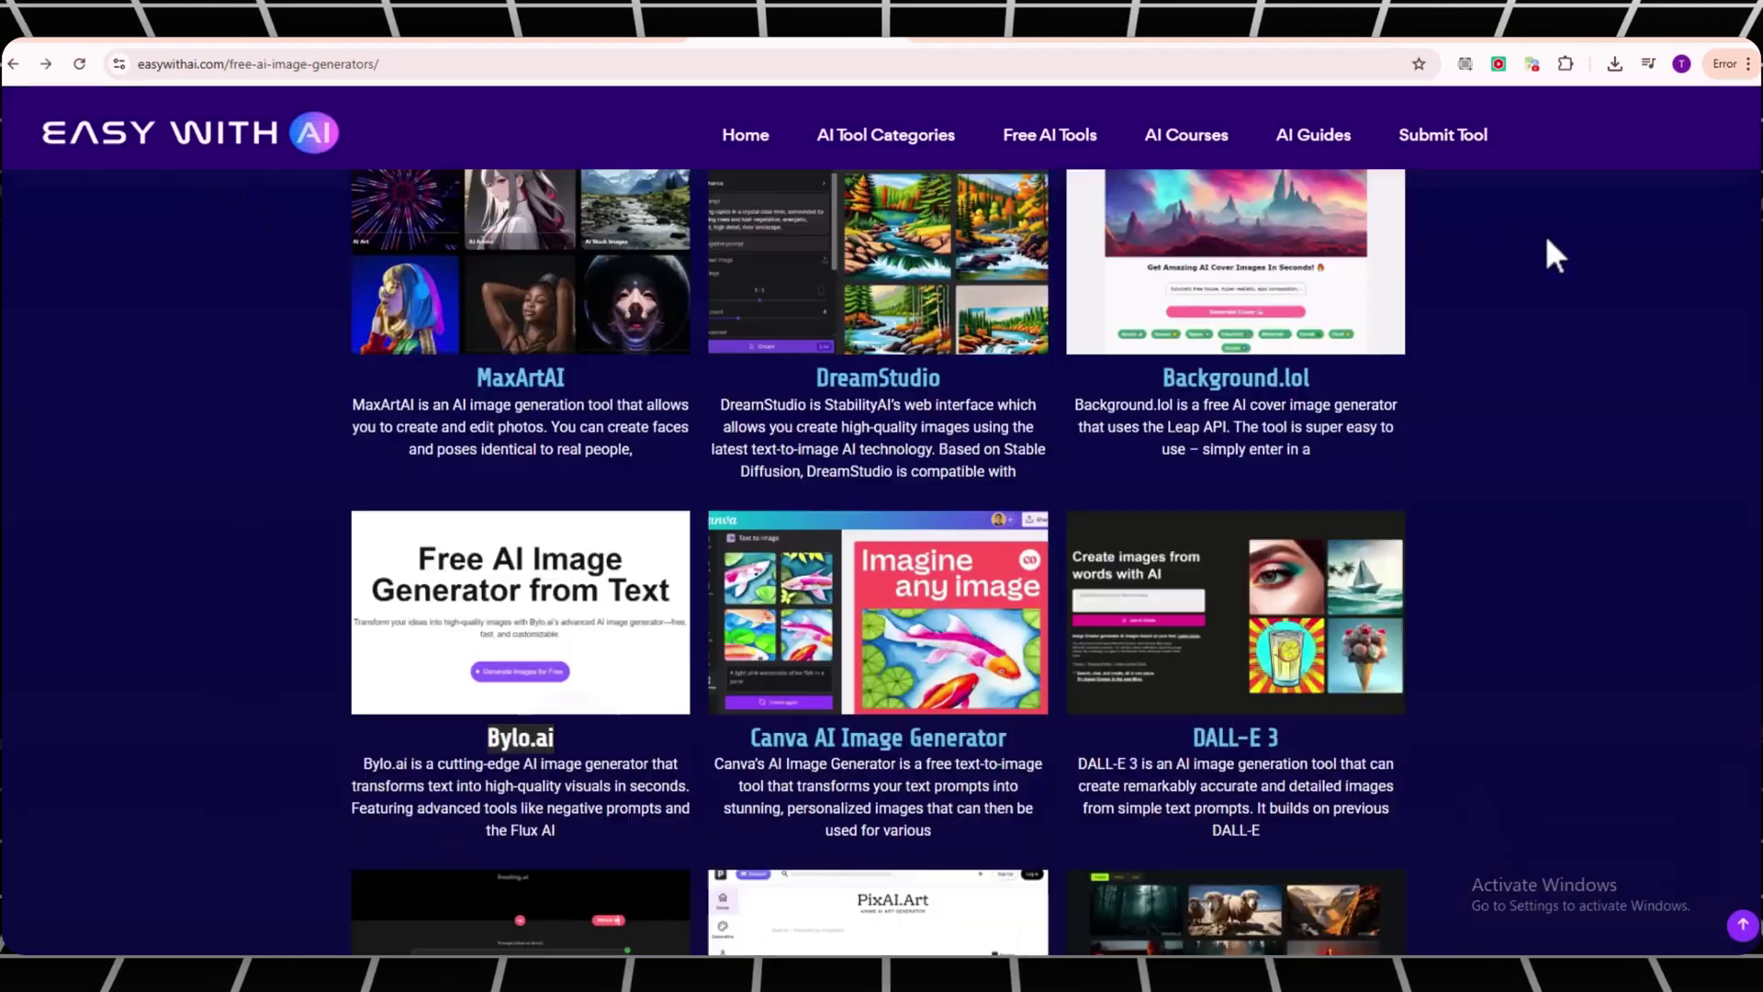
click(499, 653)
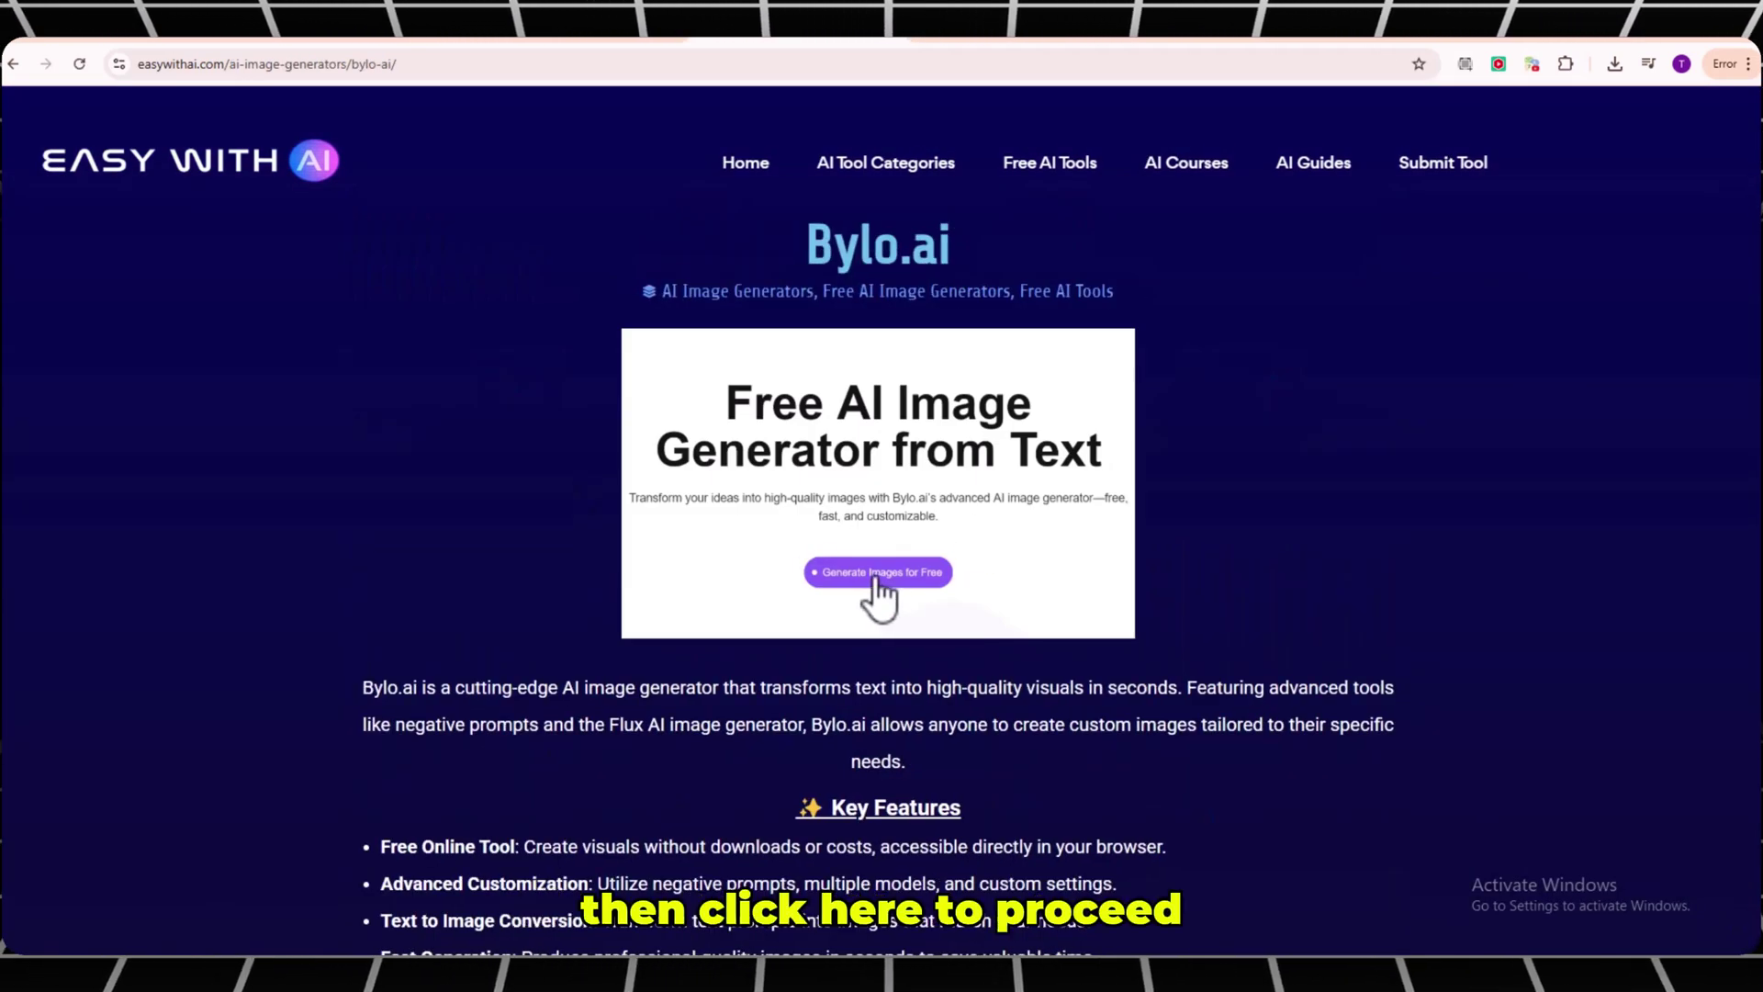
Launch Bylo.ai's free generator to reach the bylo.ai/app dashboard and its settings panel.
click(870, 573)
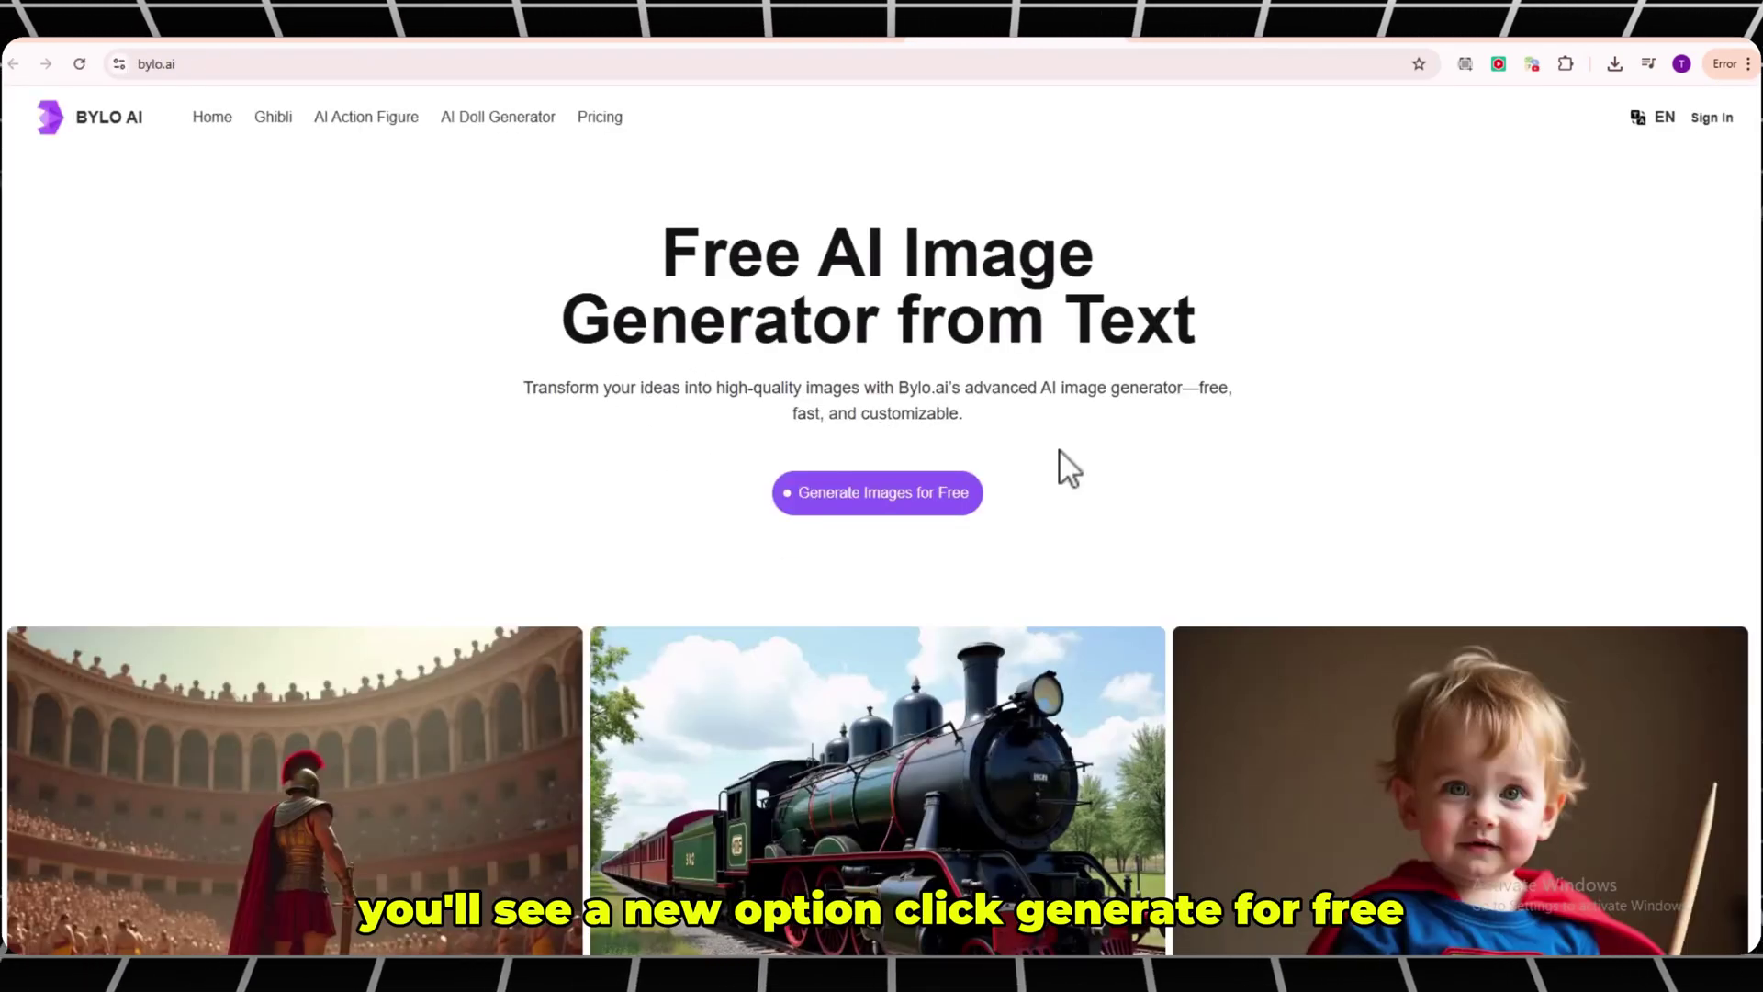
click(899, 495)
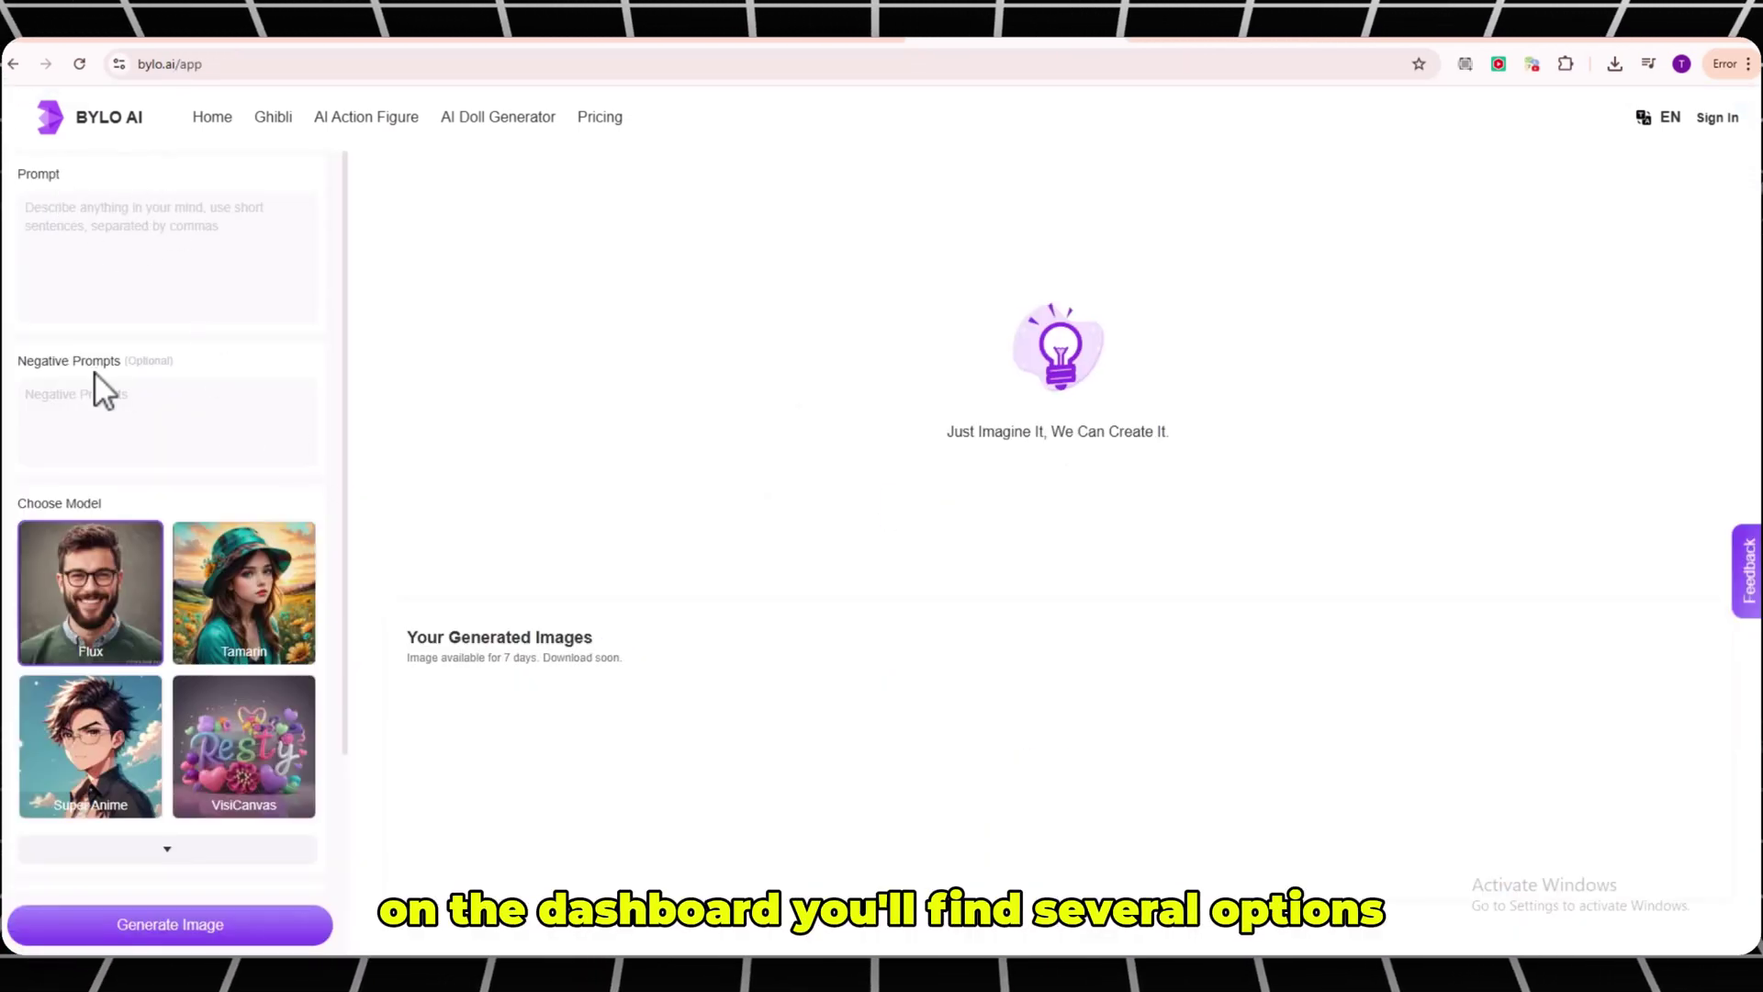
scroll(140, 377, down, 2)
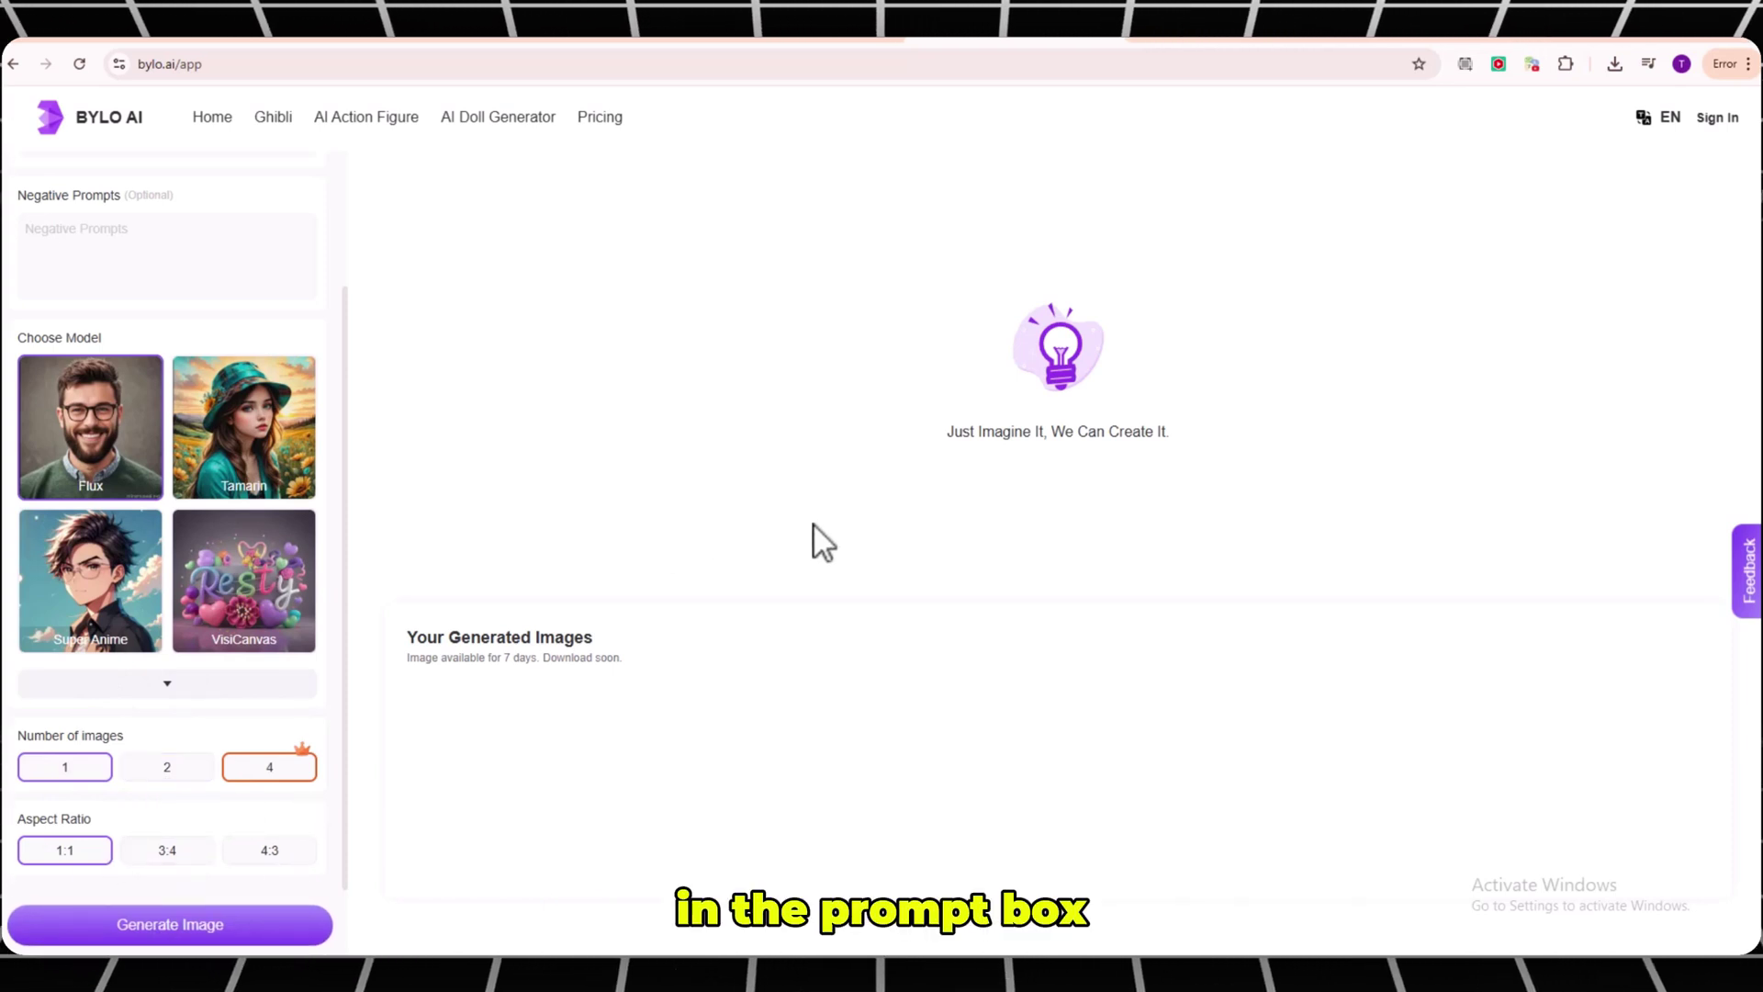
Paste the saved night-road prompt from clipboard history and generate with Flux at 1:1.
scroll(221, 365, up, 2)
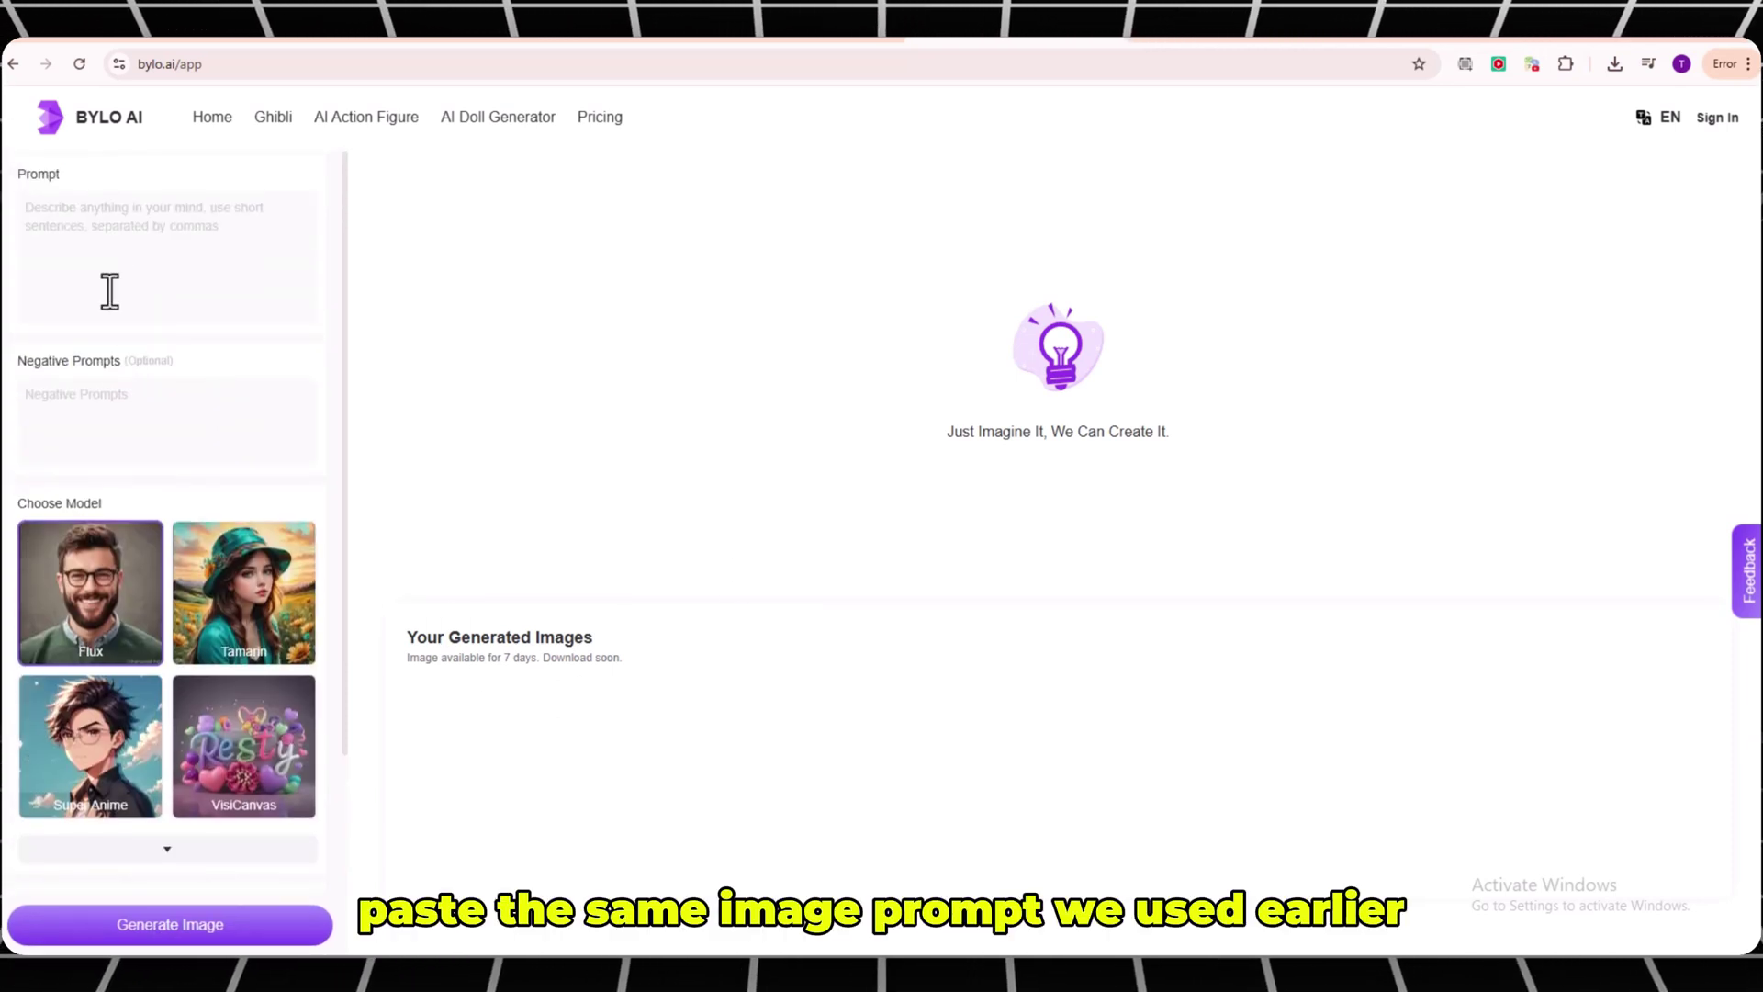
key(super+v)
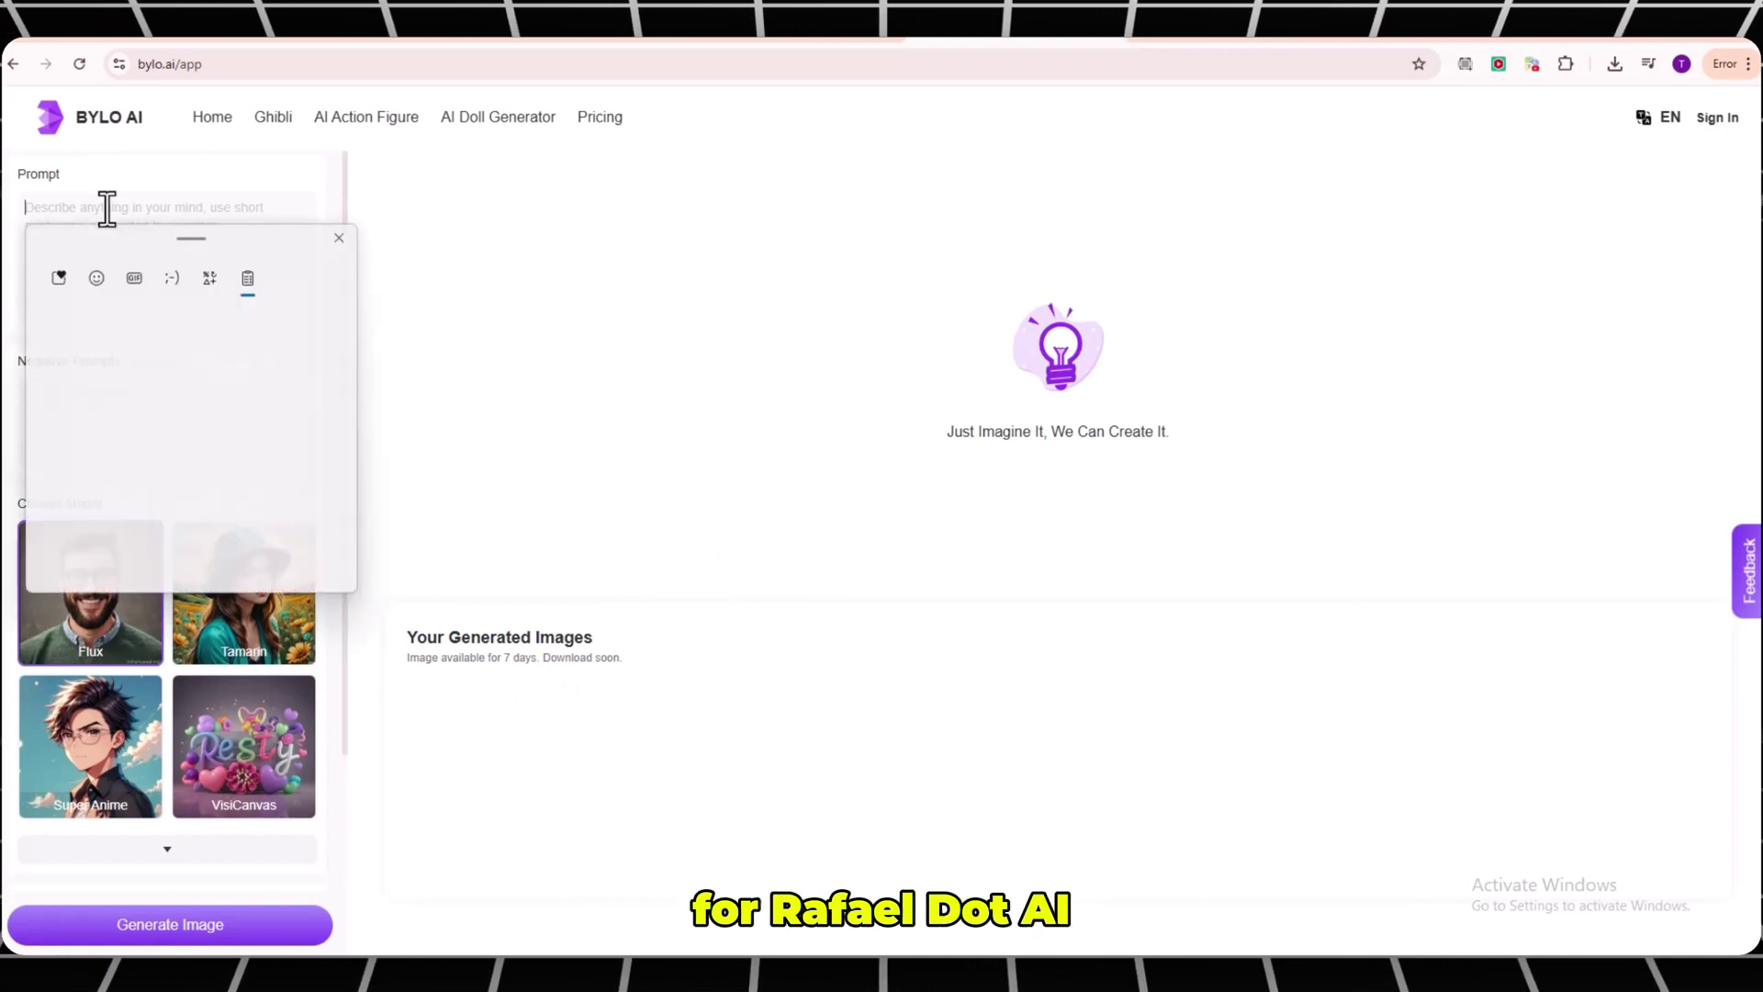
click(168, 449)
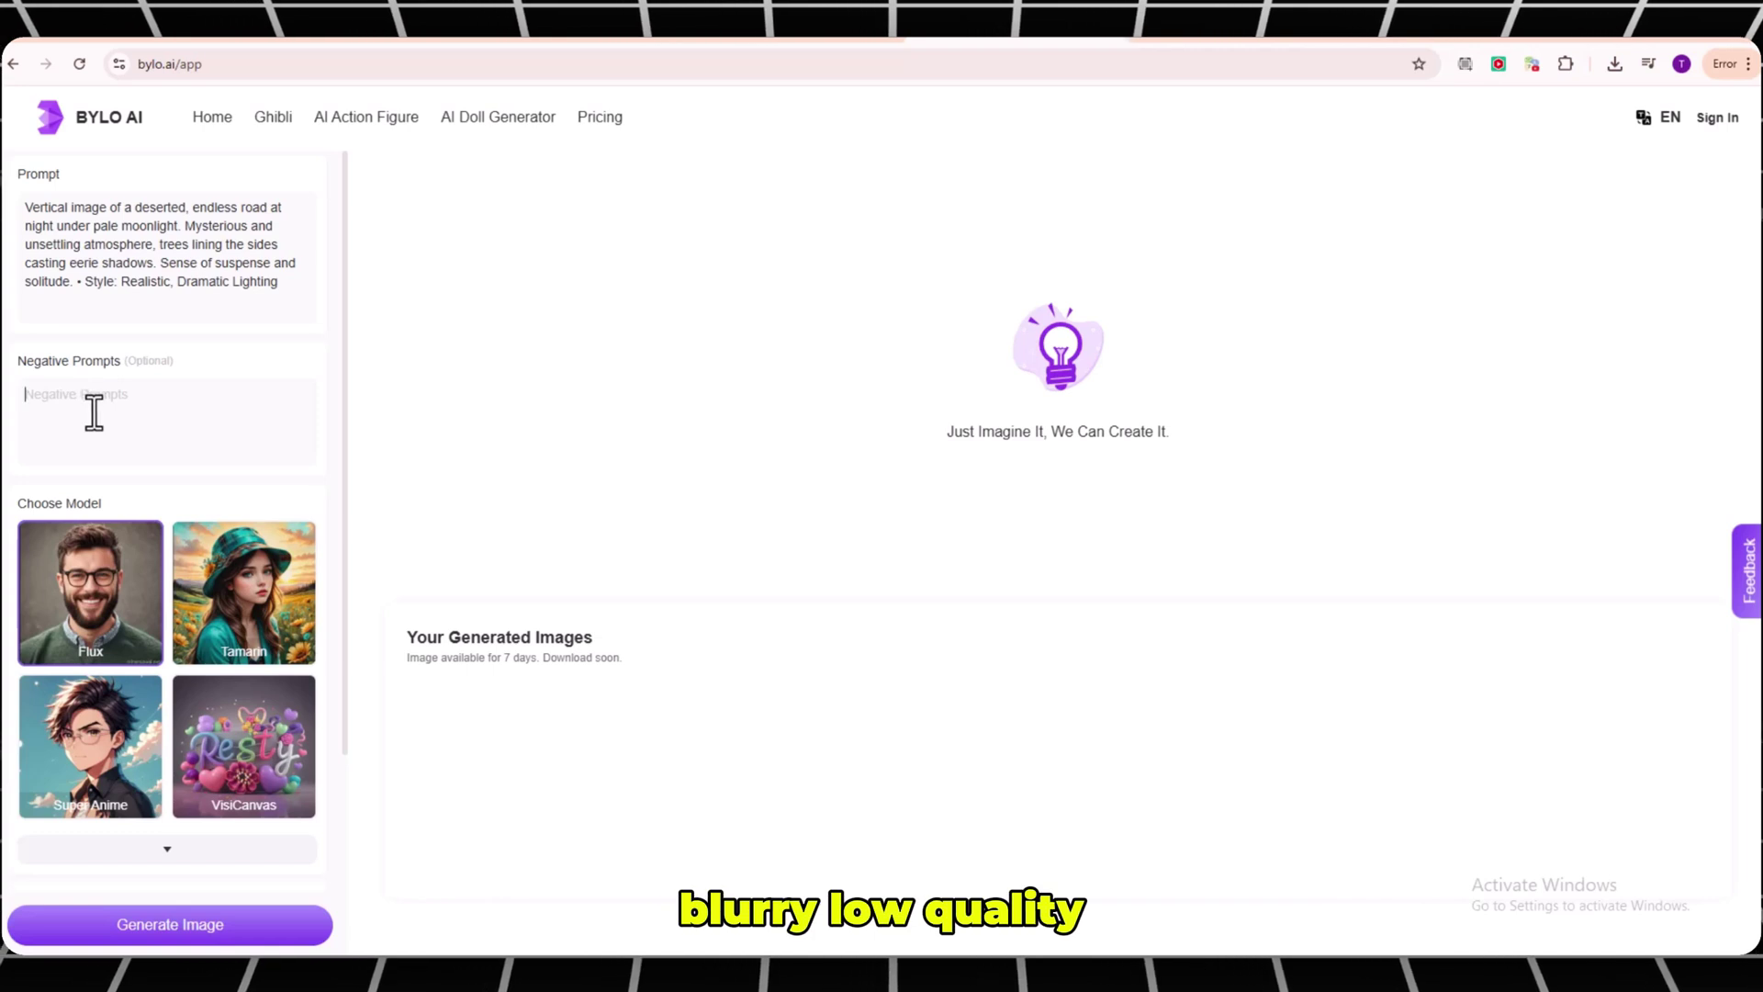
scroll(94, 413, down, 2)
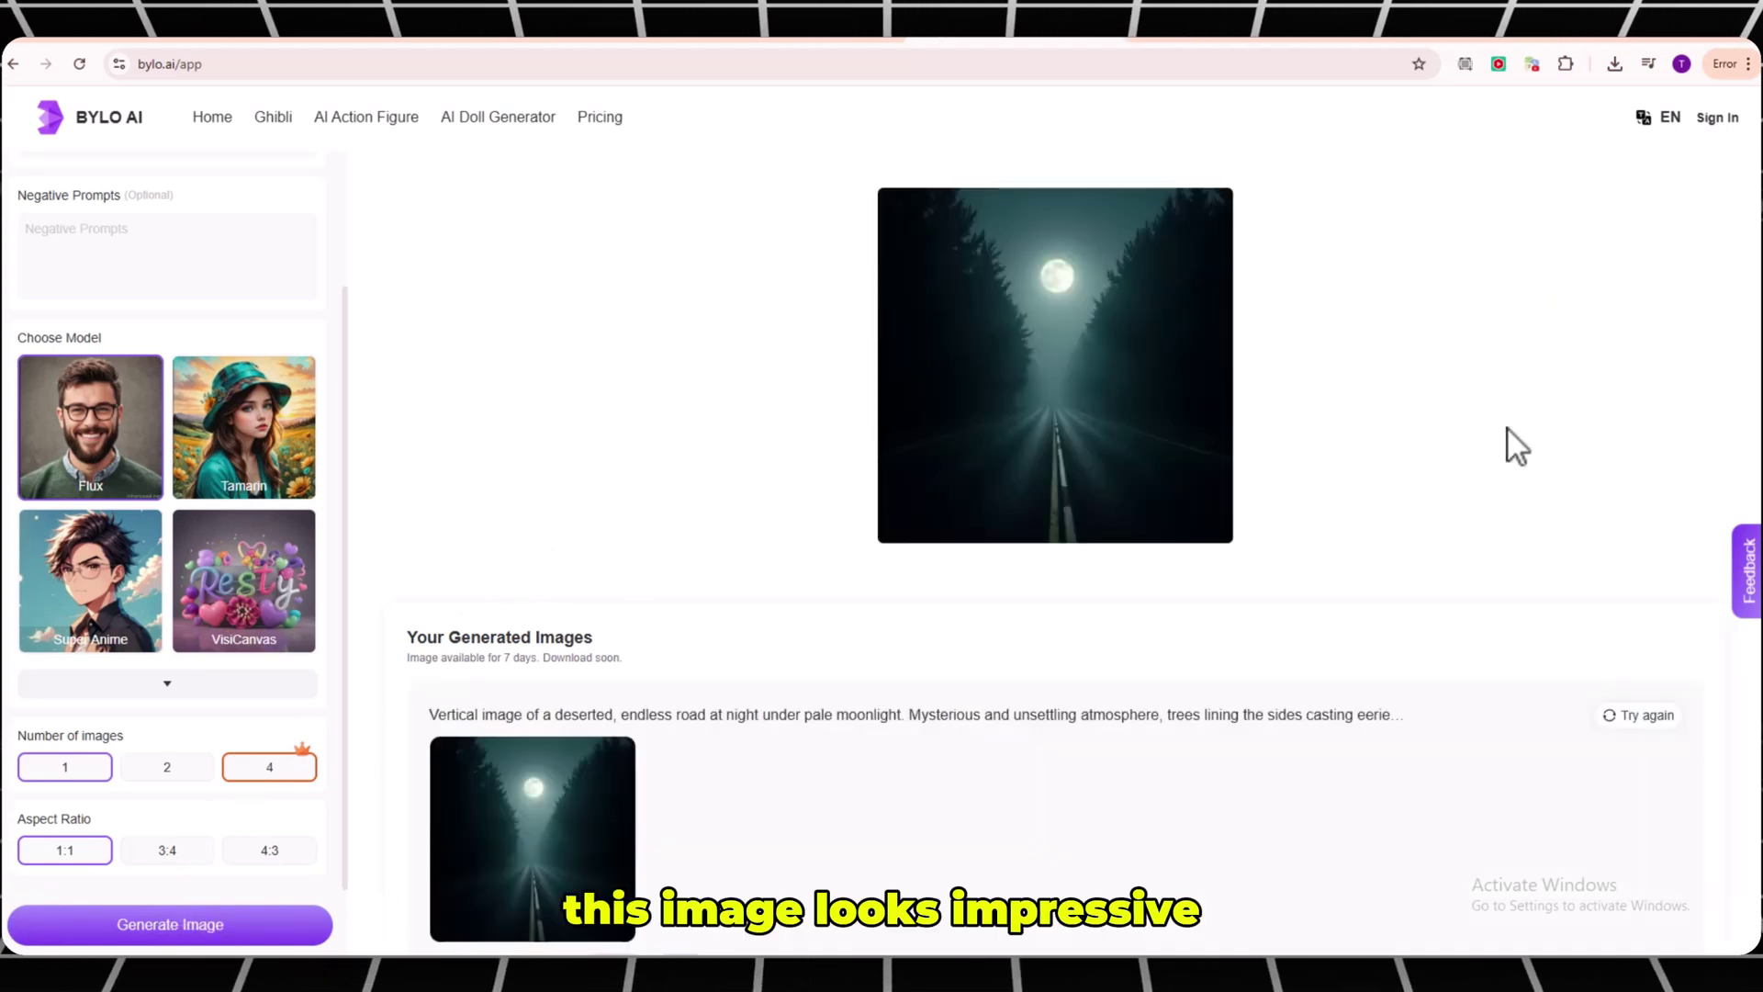
mouse_move(978, 299)
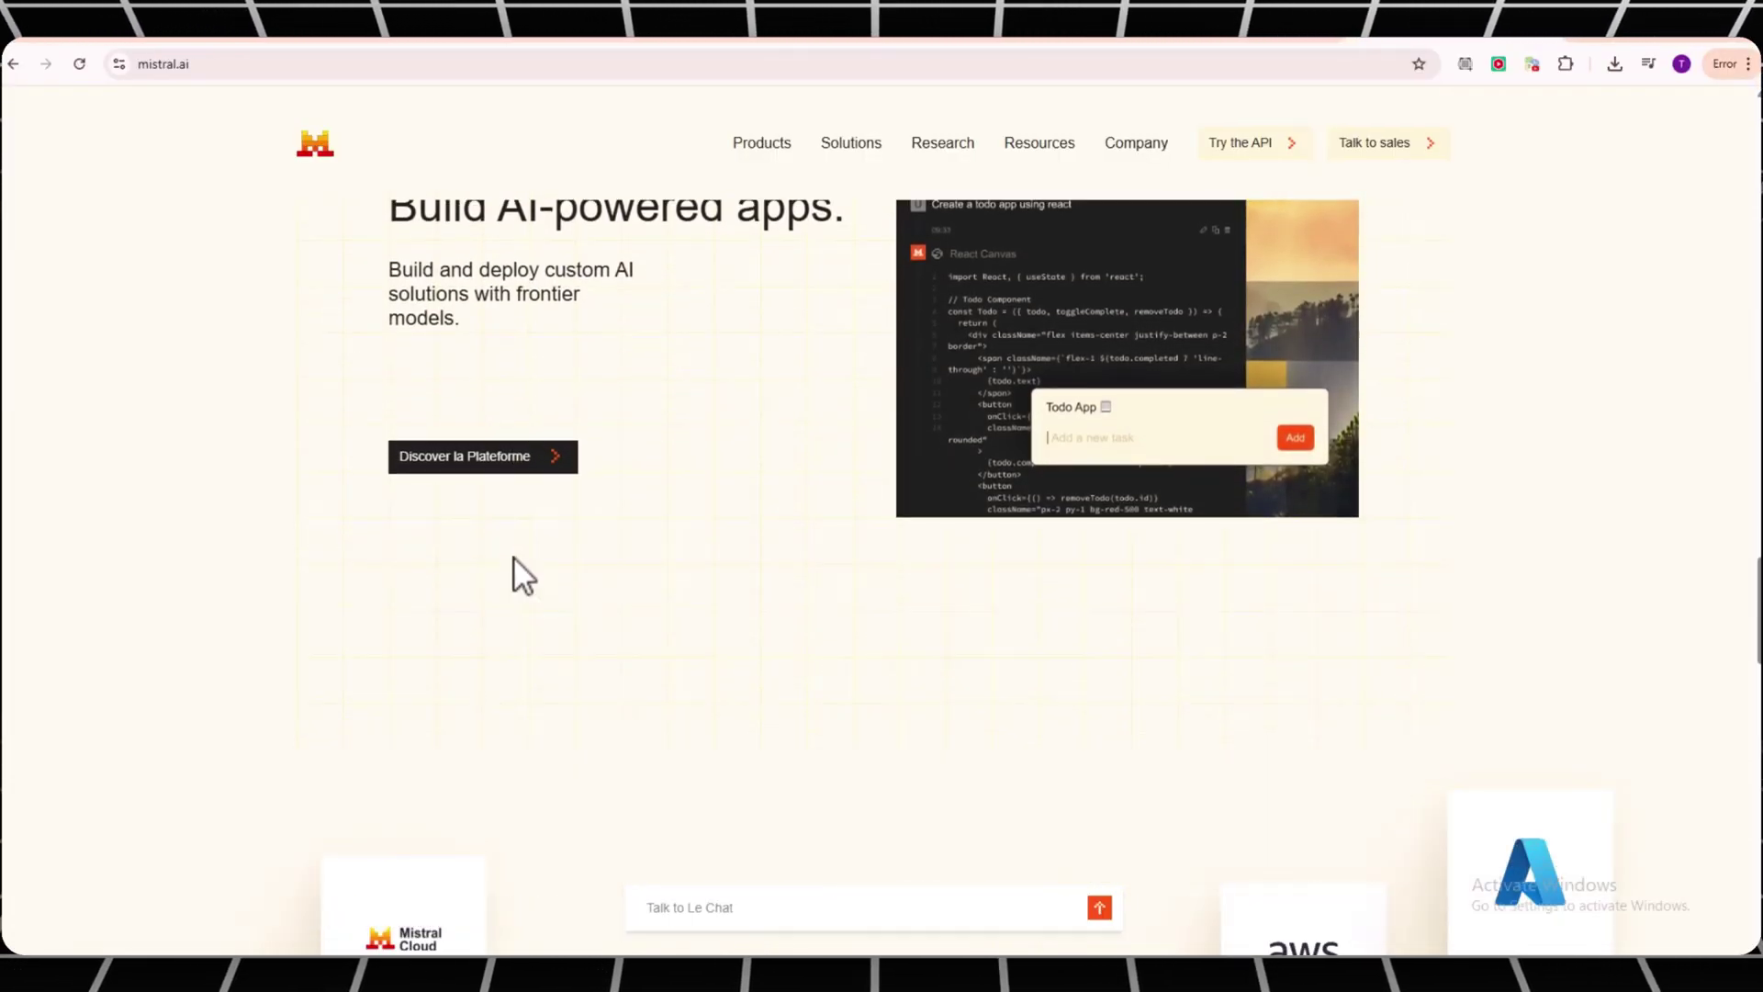
scroll(513, 557, down, 5)
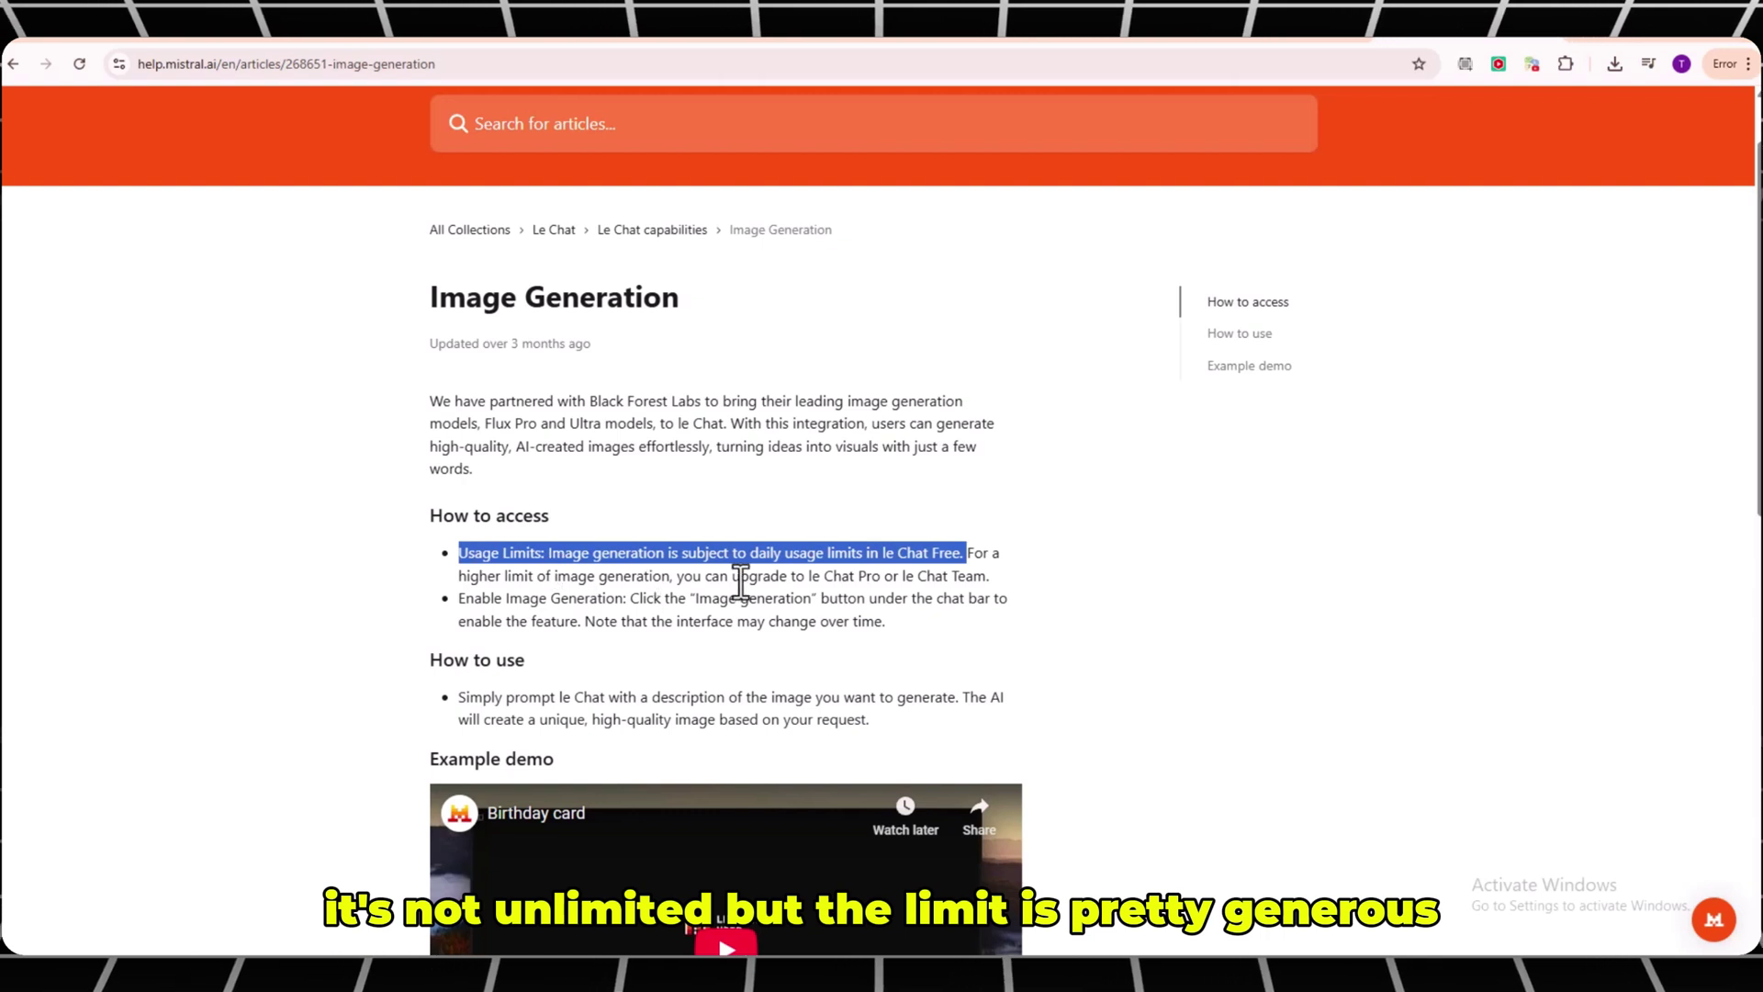
click(654, 562)
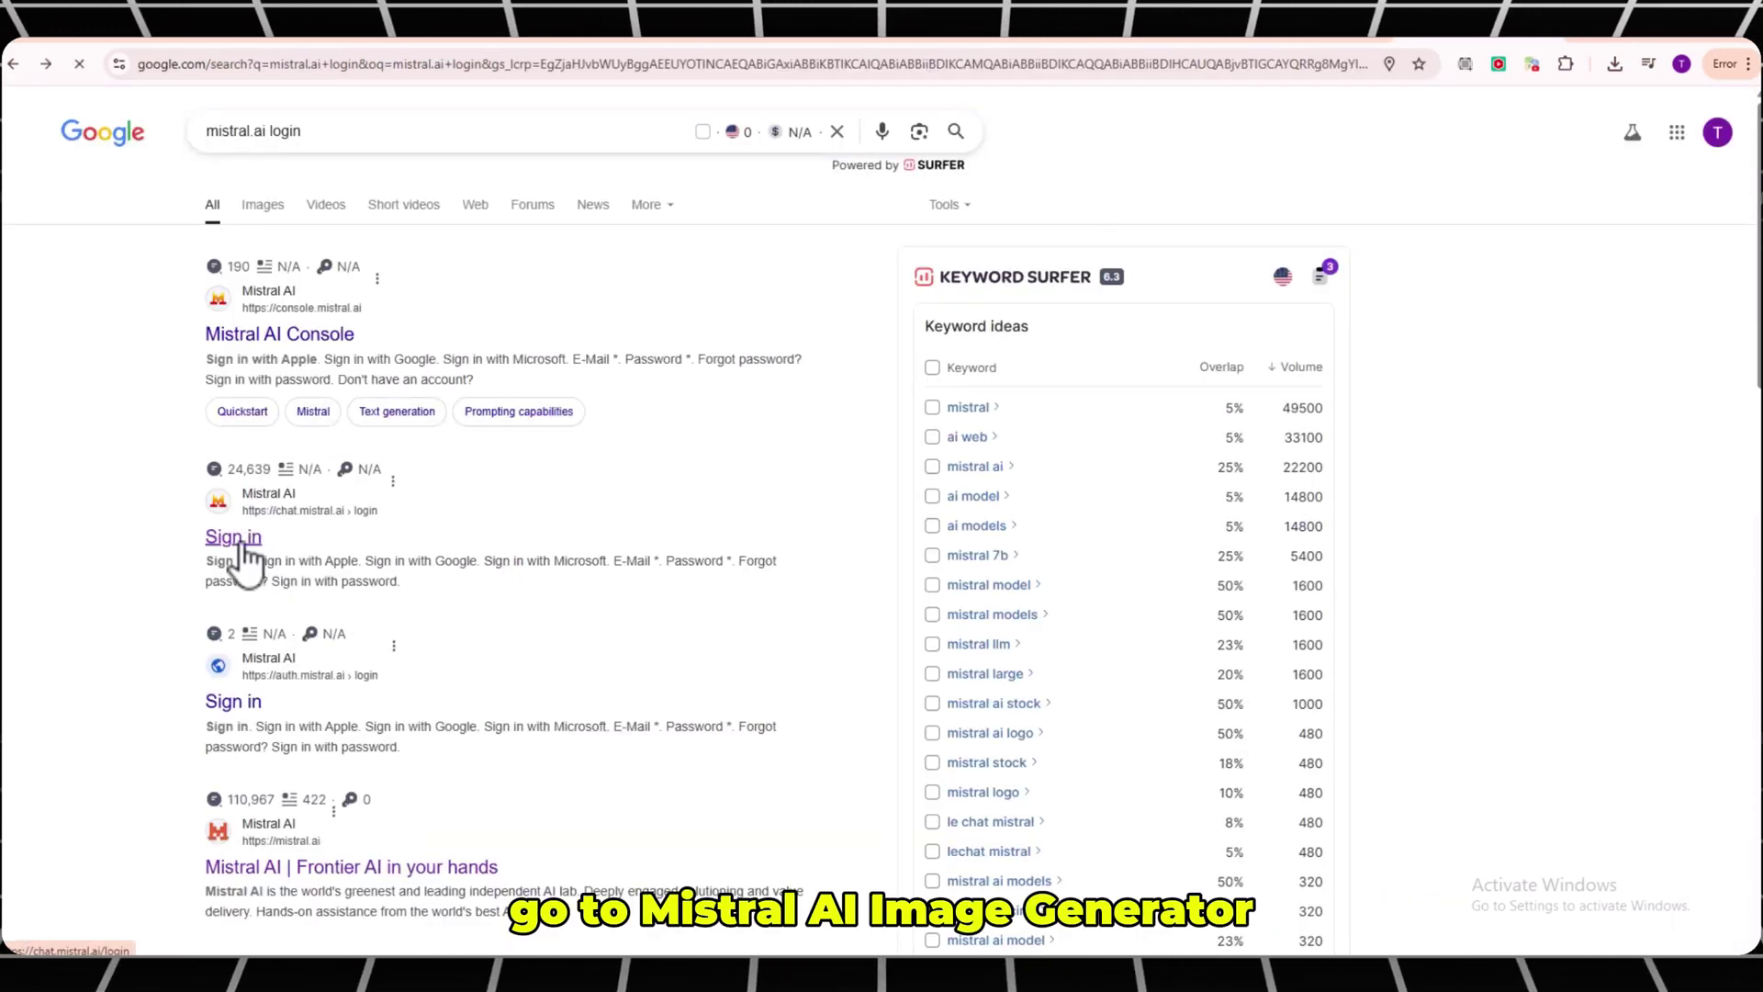
Open Mistral Le Chat and enable the Image generation tool.
click(241, 540)
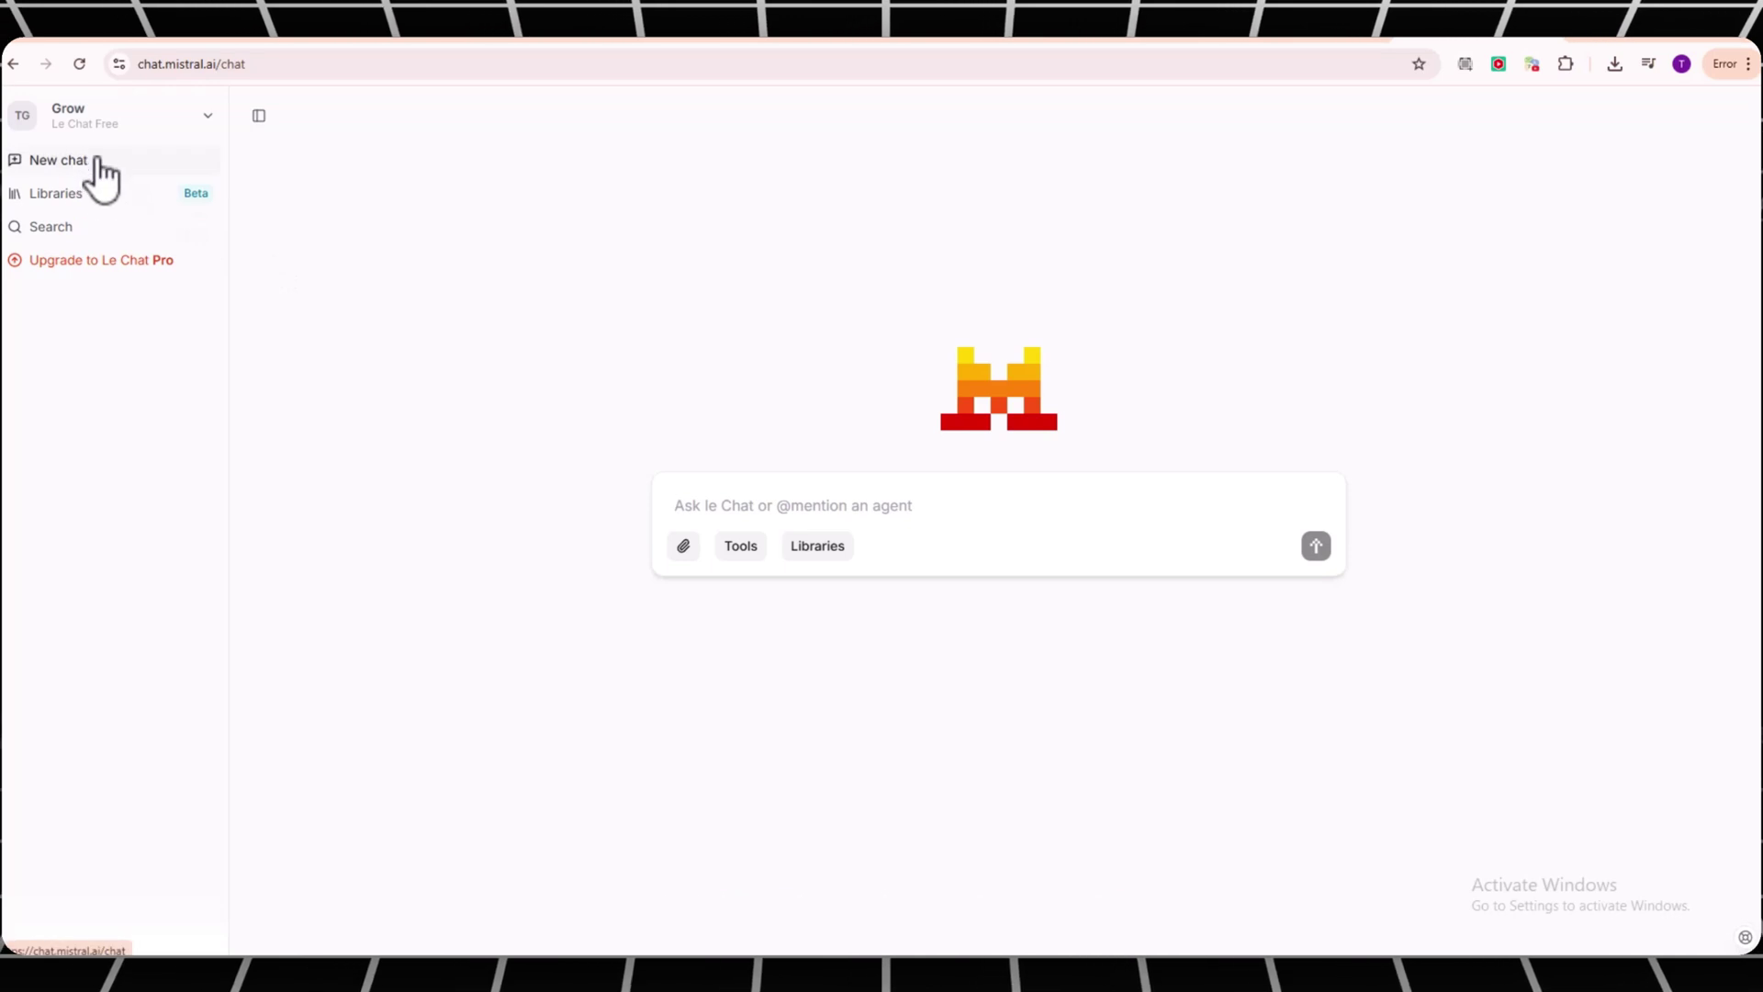
click(741, 546)
click(776, 705)
Paste the saved night-road prompt from clipboard history and send it.
click(766, 500)
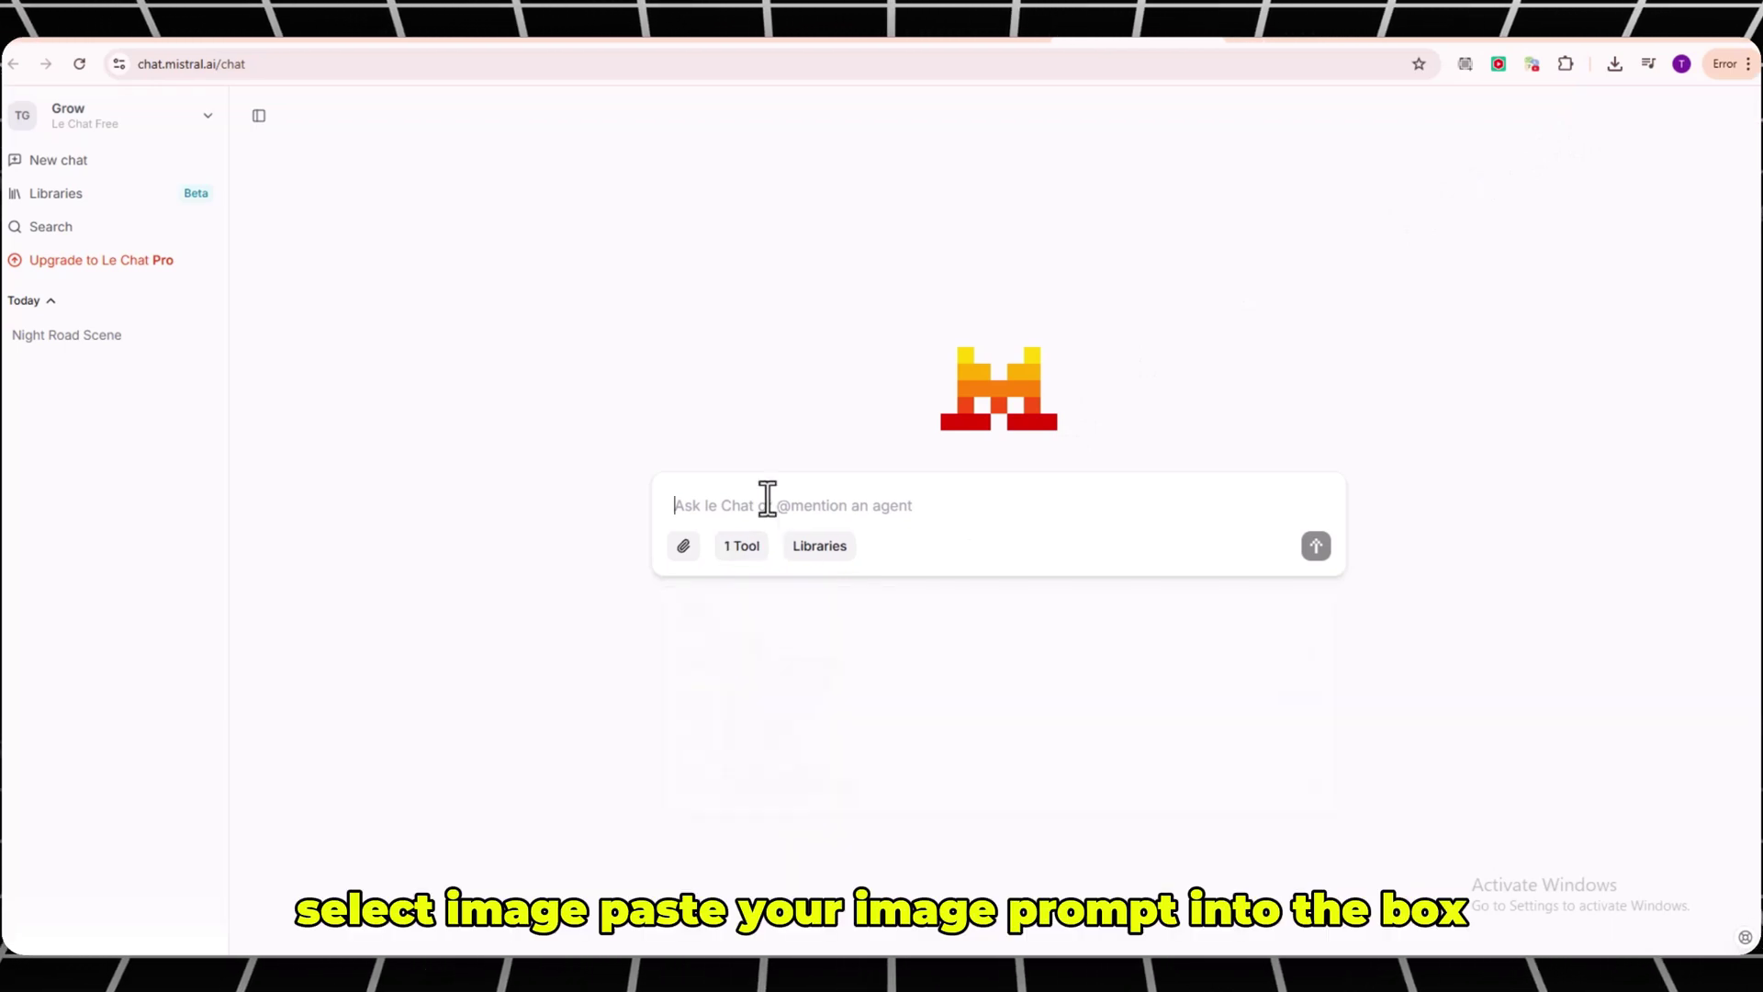
key(super+v)
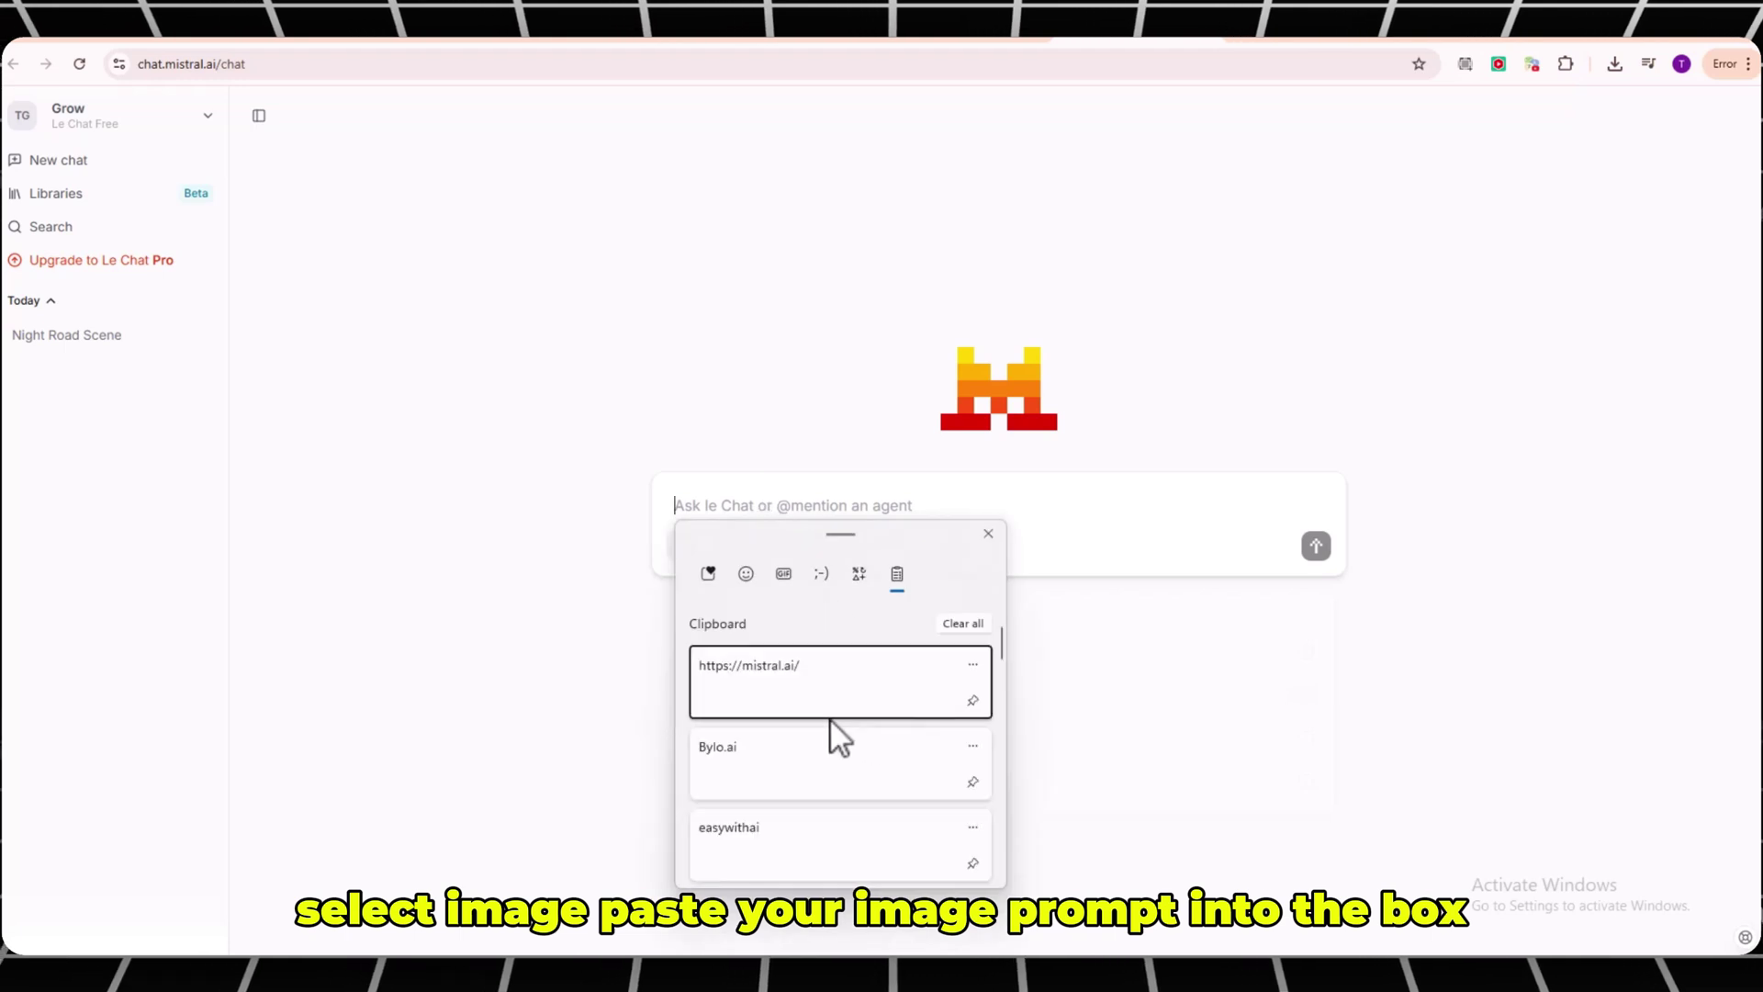
scroll(829, 718, down, 3)
click(818, 714)
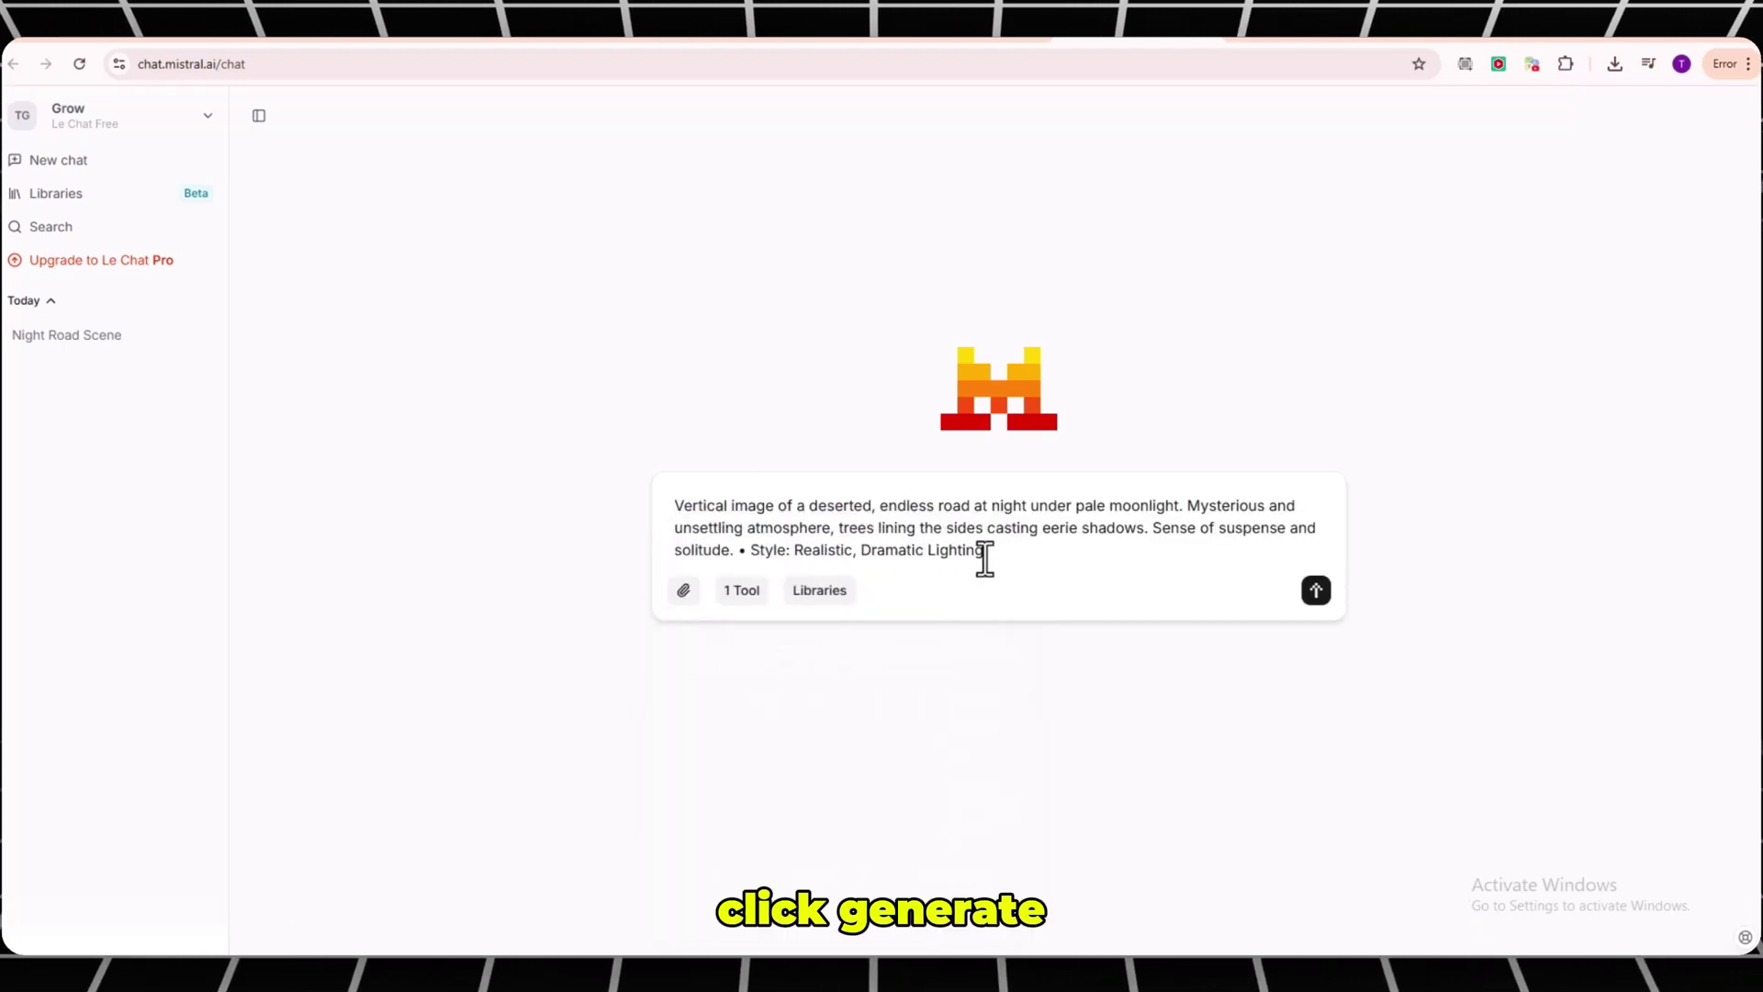
click(1316, 590)
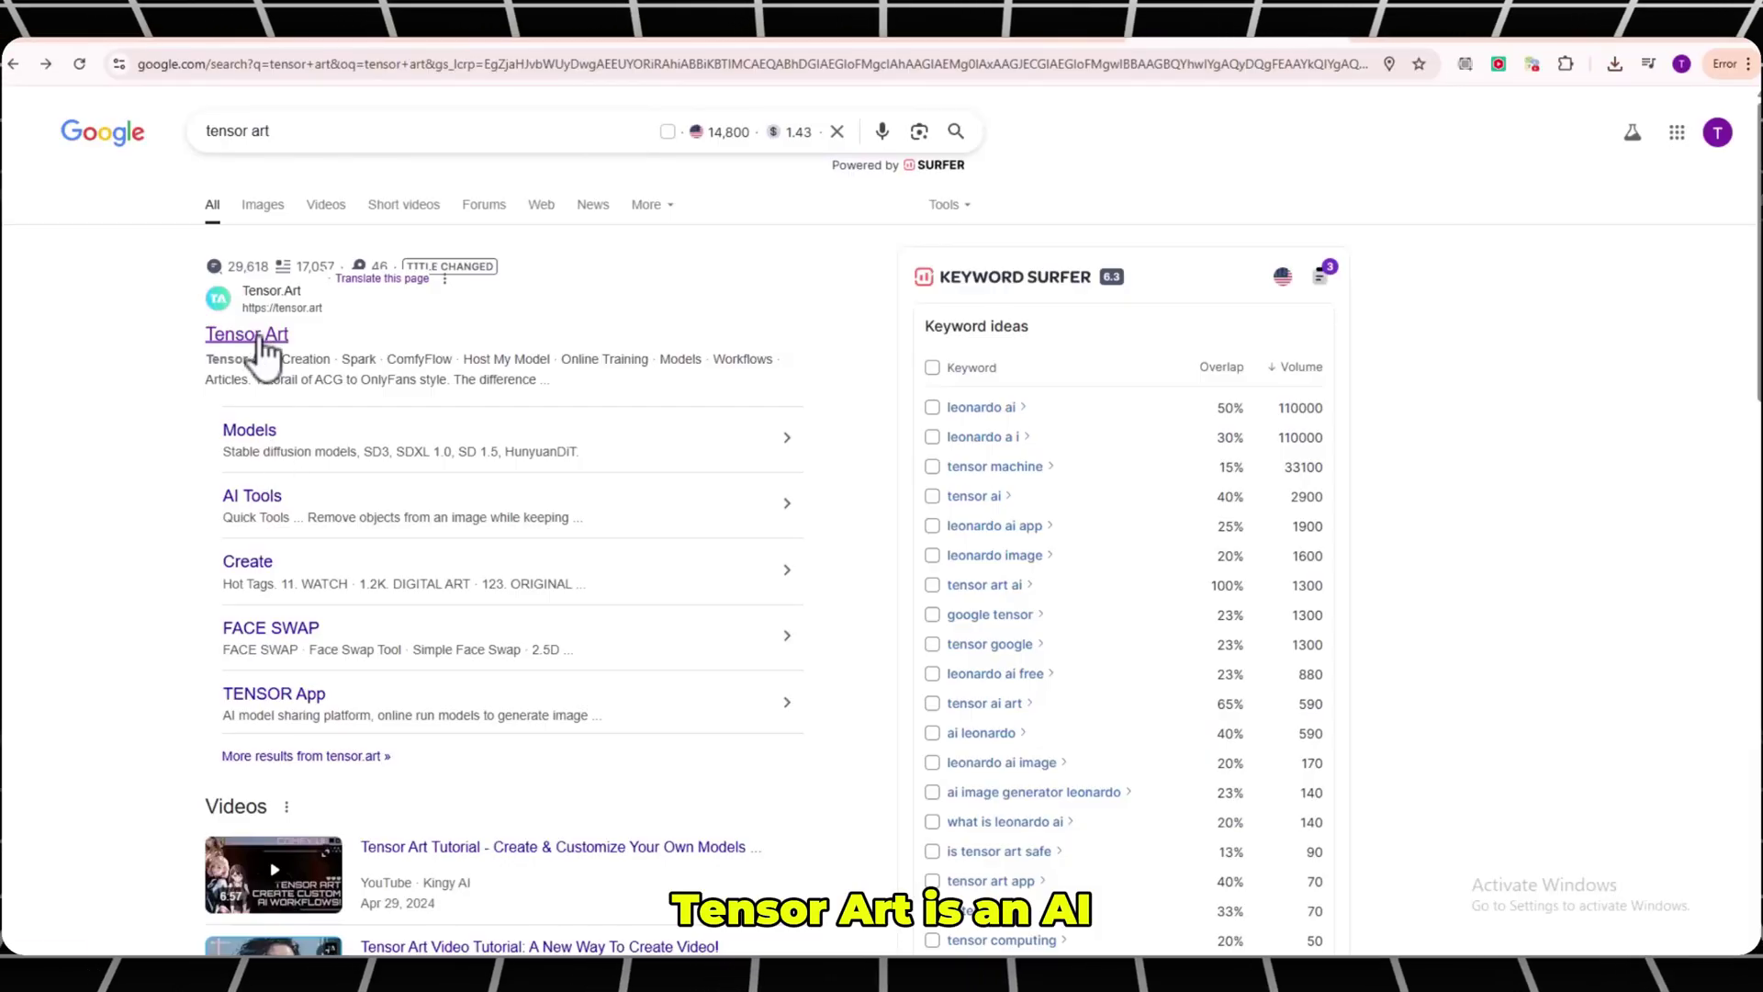
Open Tensor.Art from the search results and browse its models and workflows.
click(260, 342)
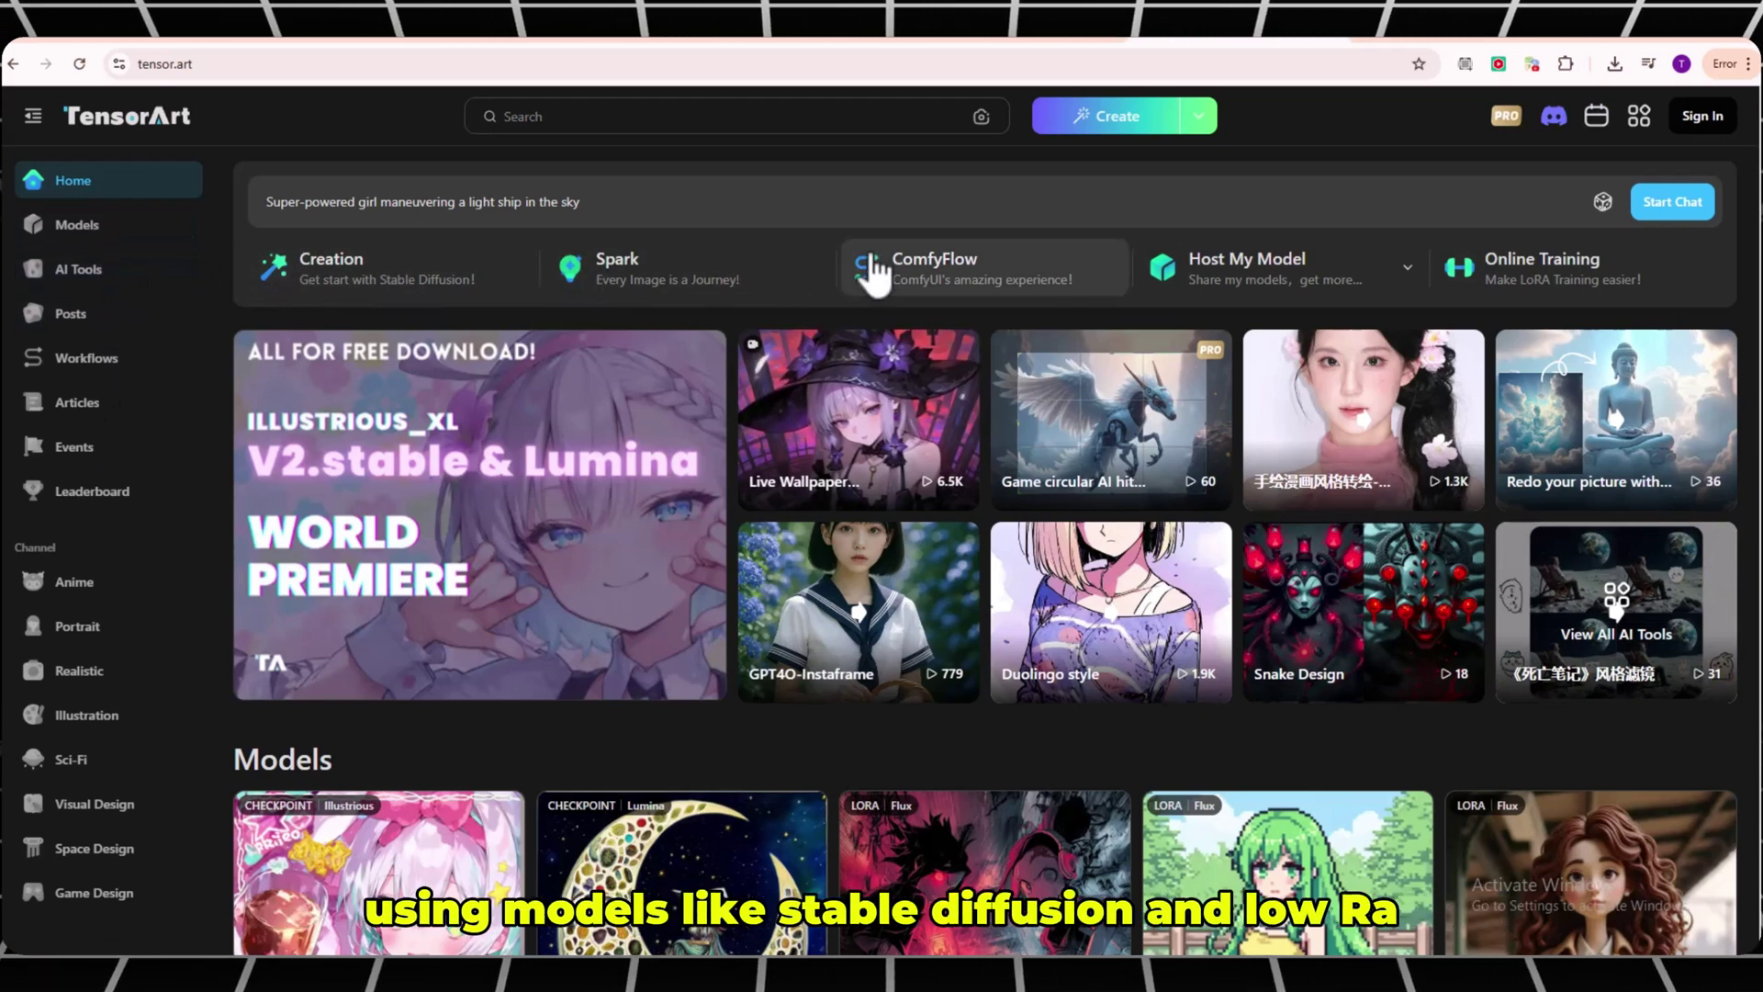
scroll(1372, 431, down, 1)
scroll(909, 569, down, 3)
scroll(1586, 559, down, 1)
scroll(1586, 555, down, 1)
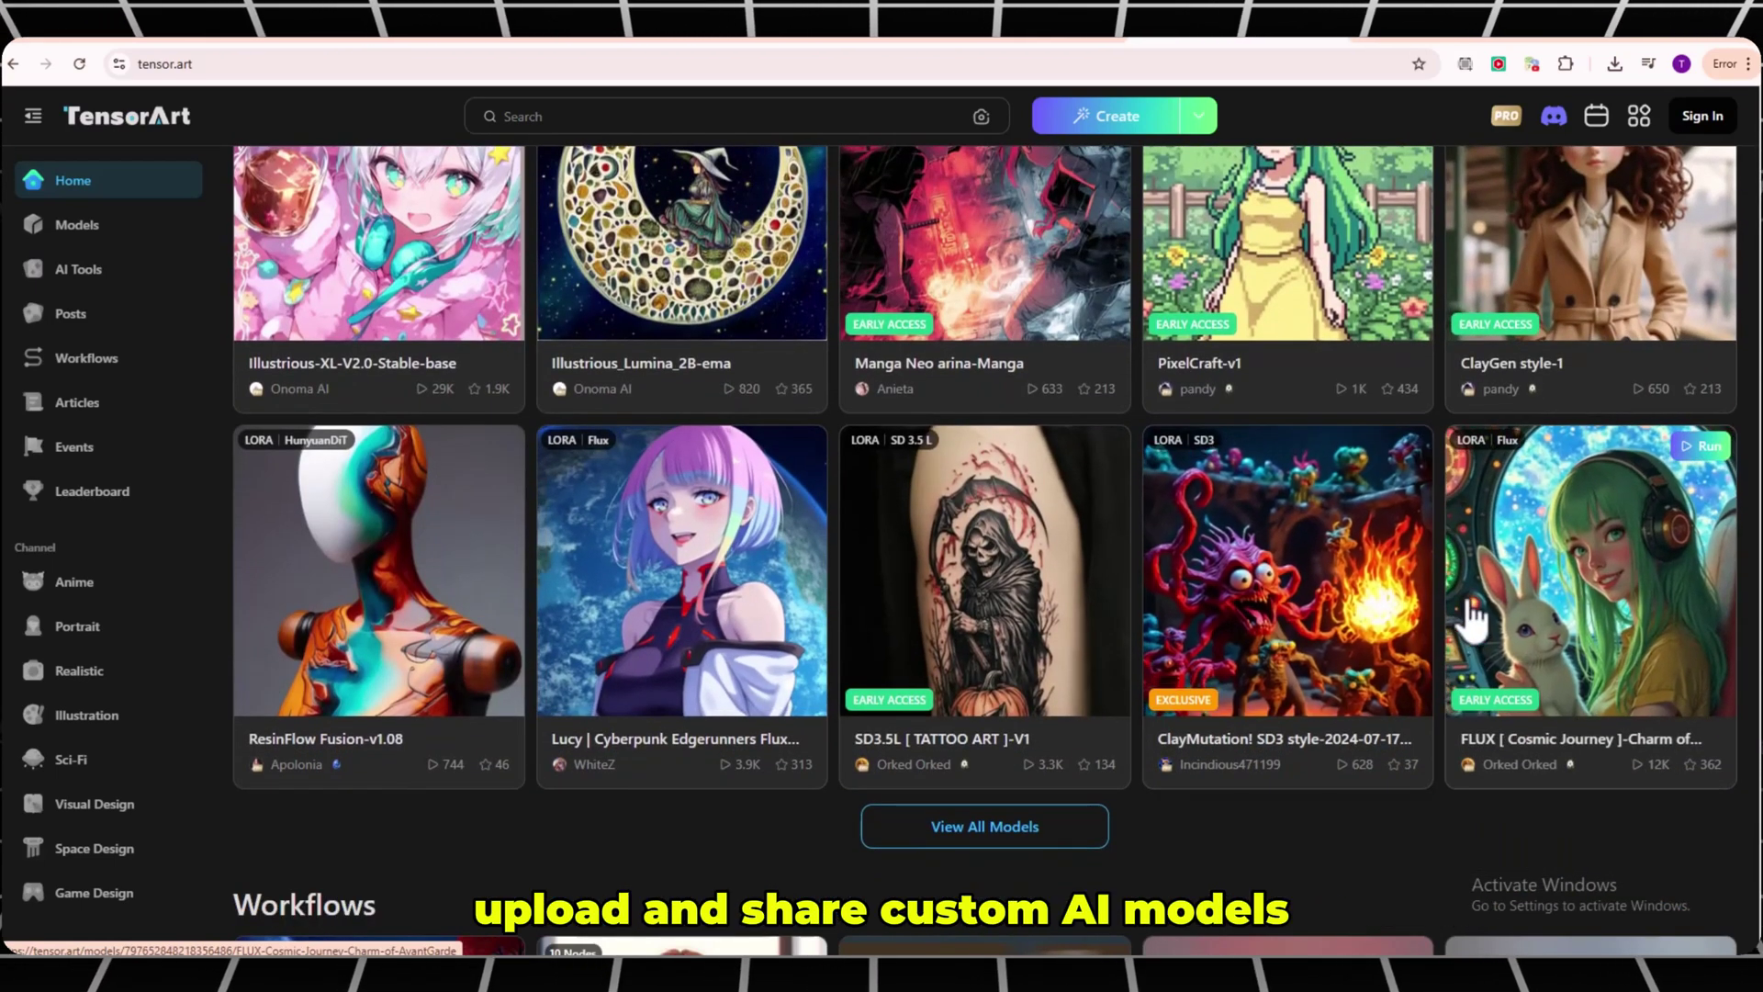
scroll(1432, 615, down, 2)
scroll(523, 560, down, 3)
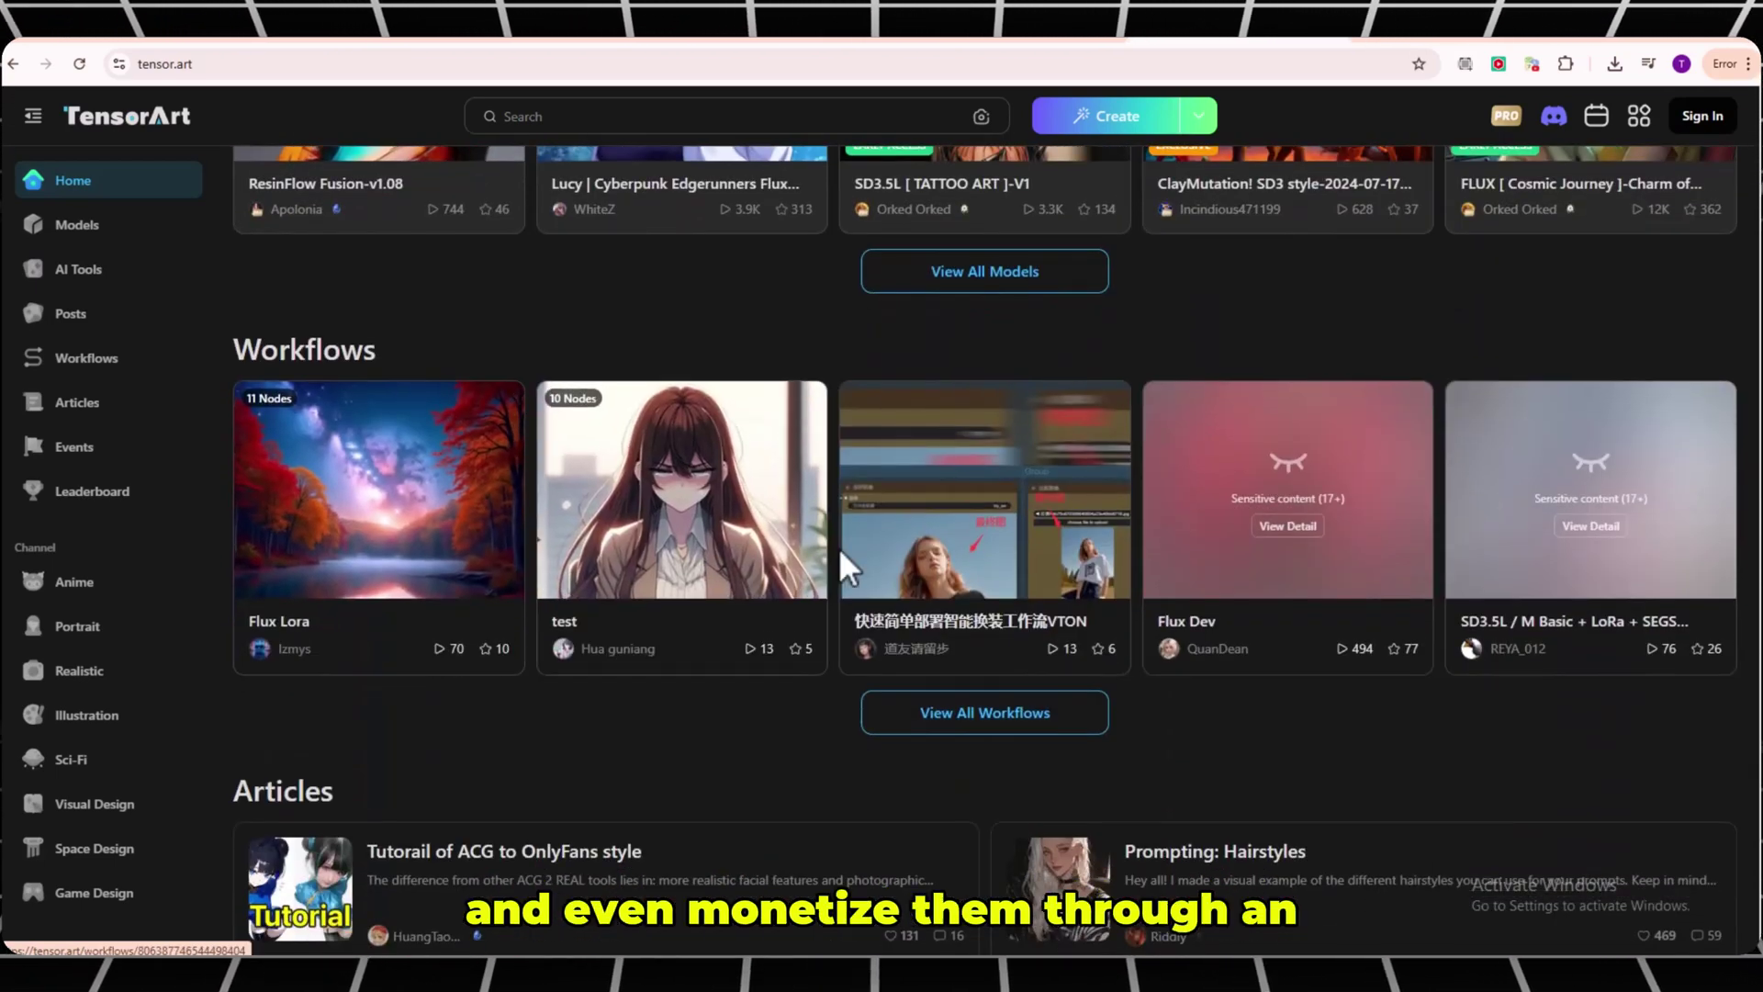
scroll(1566, 560, down, 1)
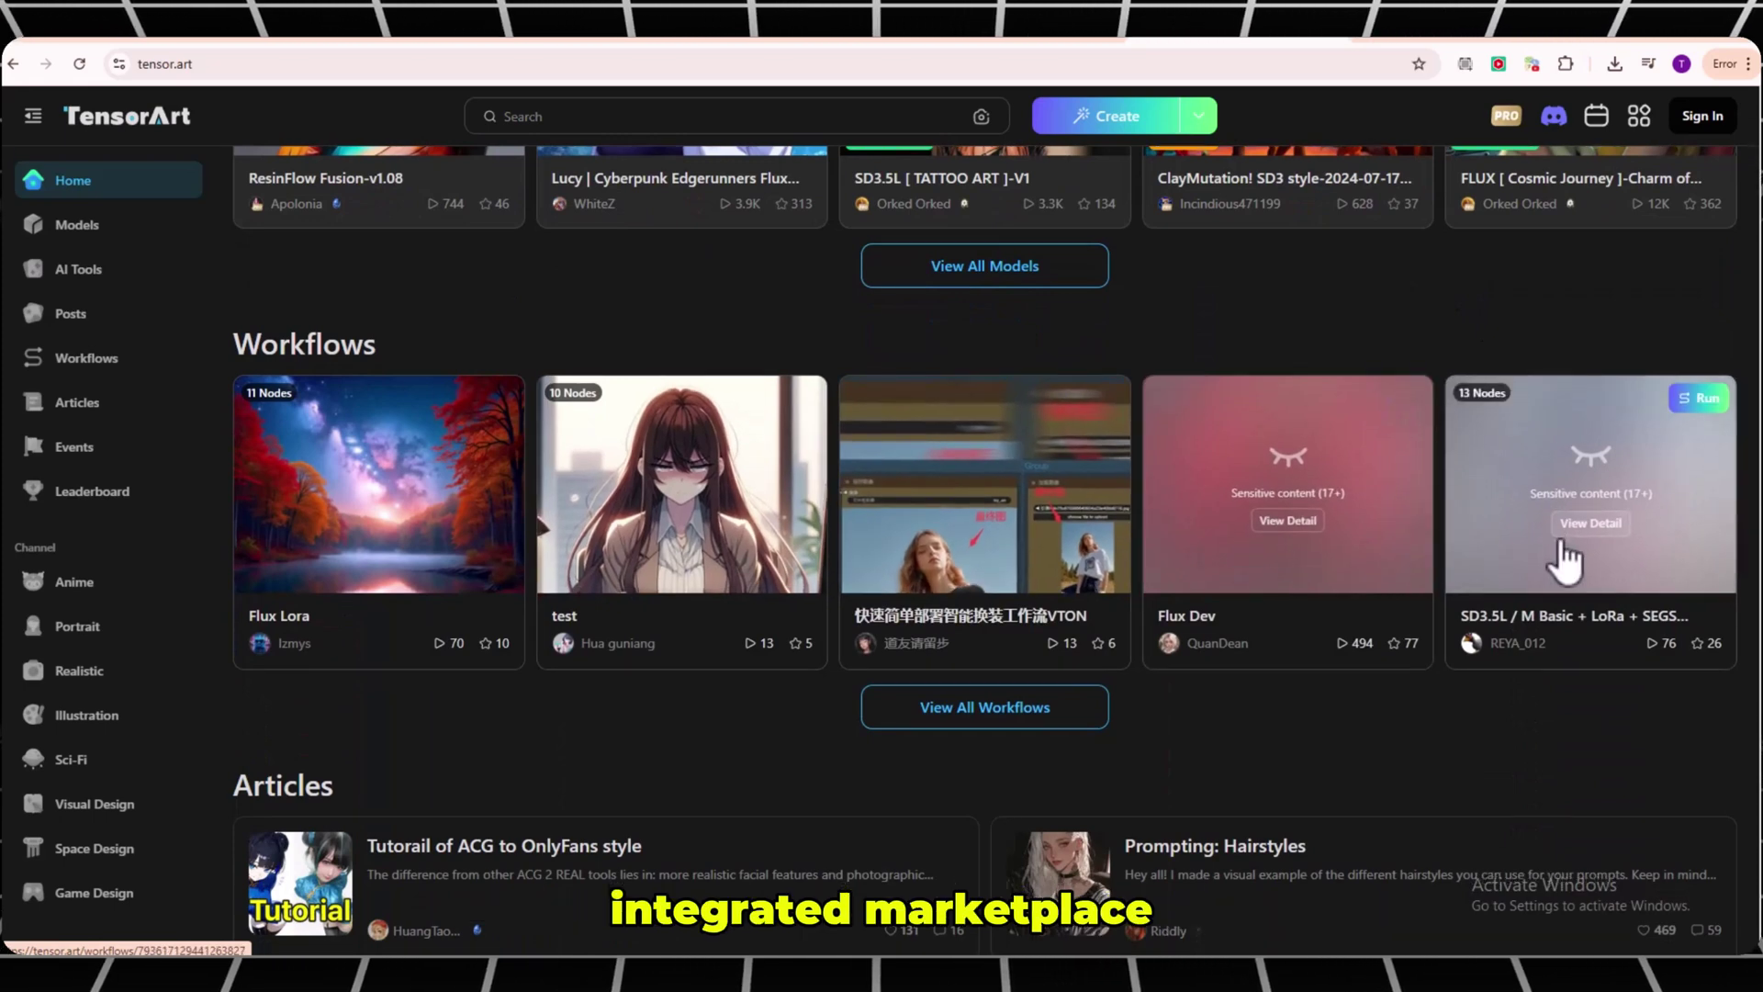
scroll(1562, 551, down, 4)
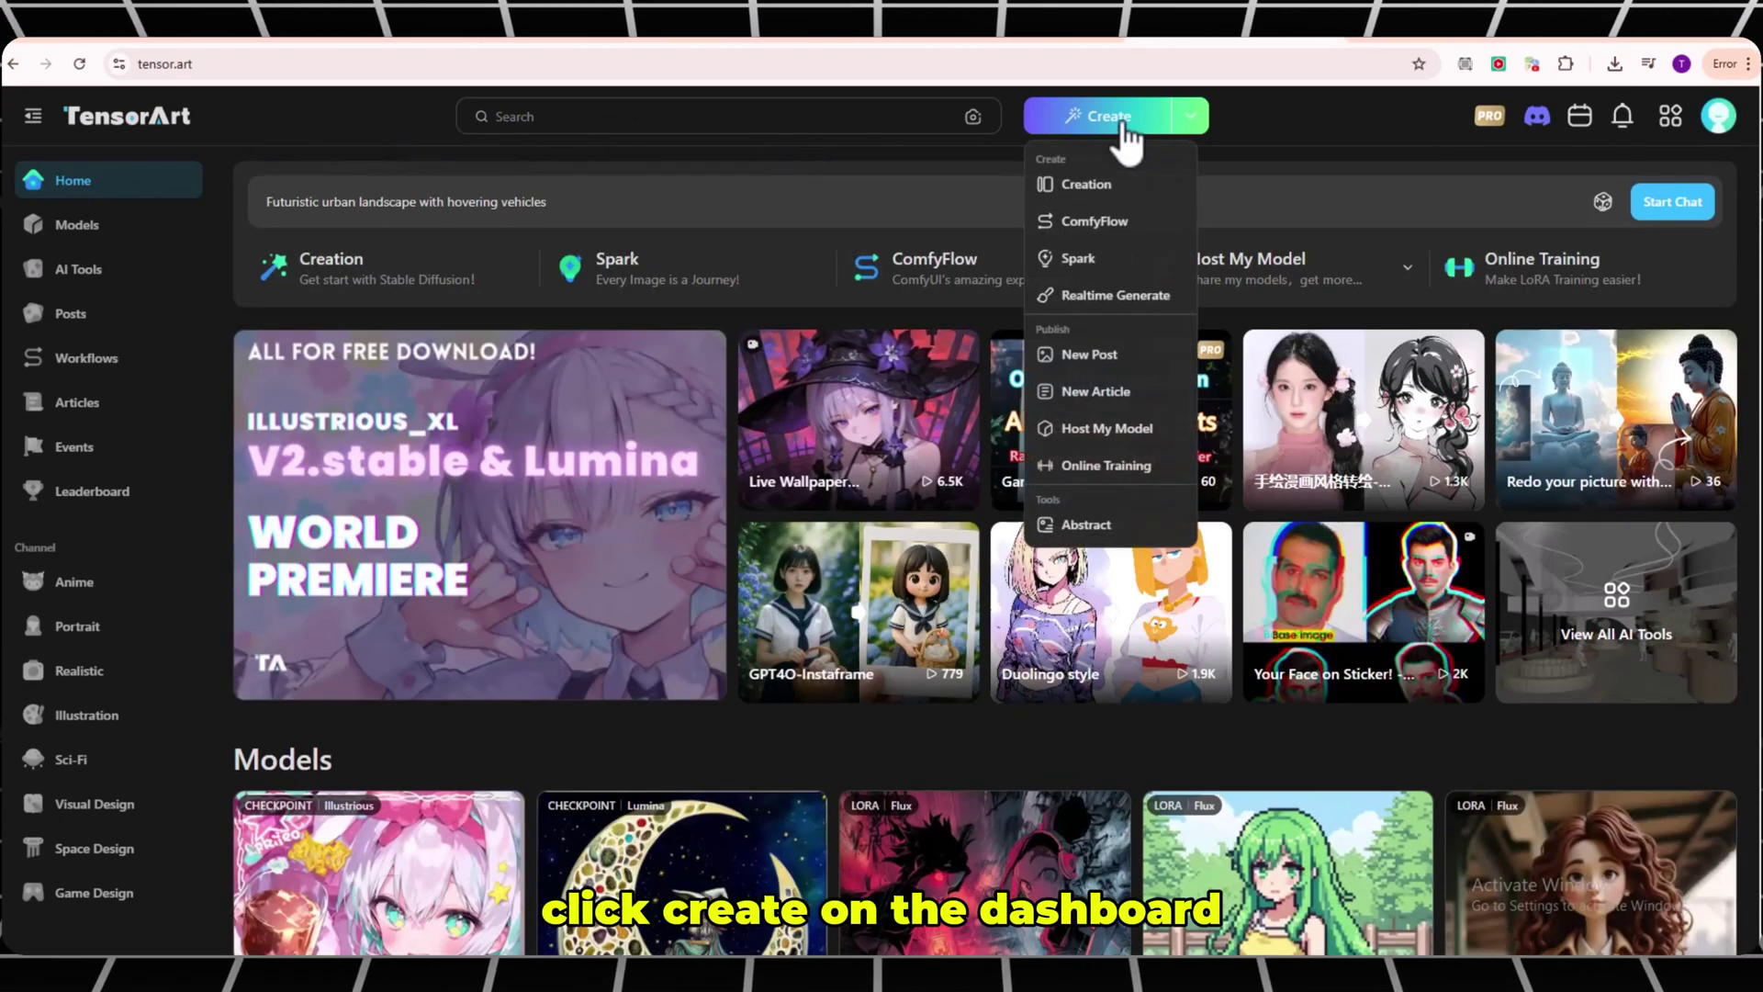
Start a Text2Img creation and choose FLUX.1 - dev-fp8 as the base model.
click(1124, 129)
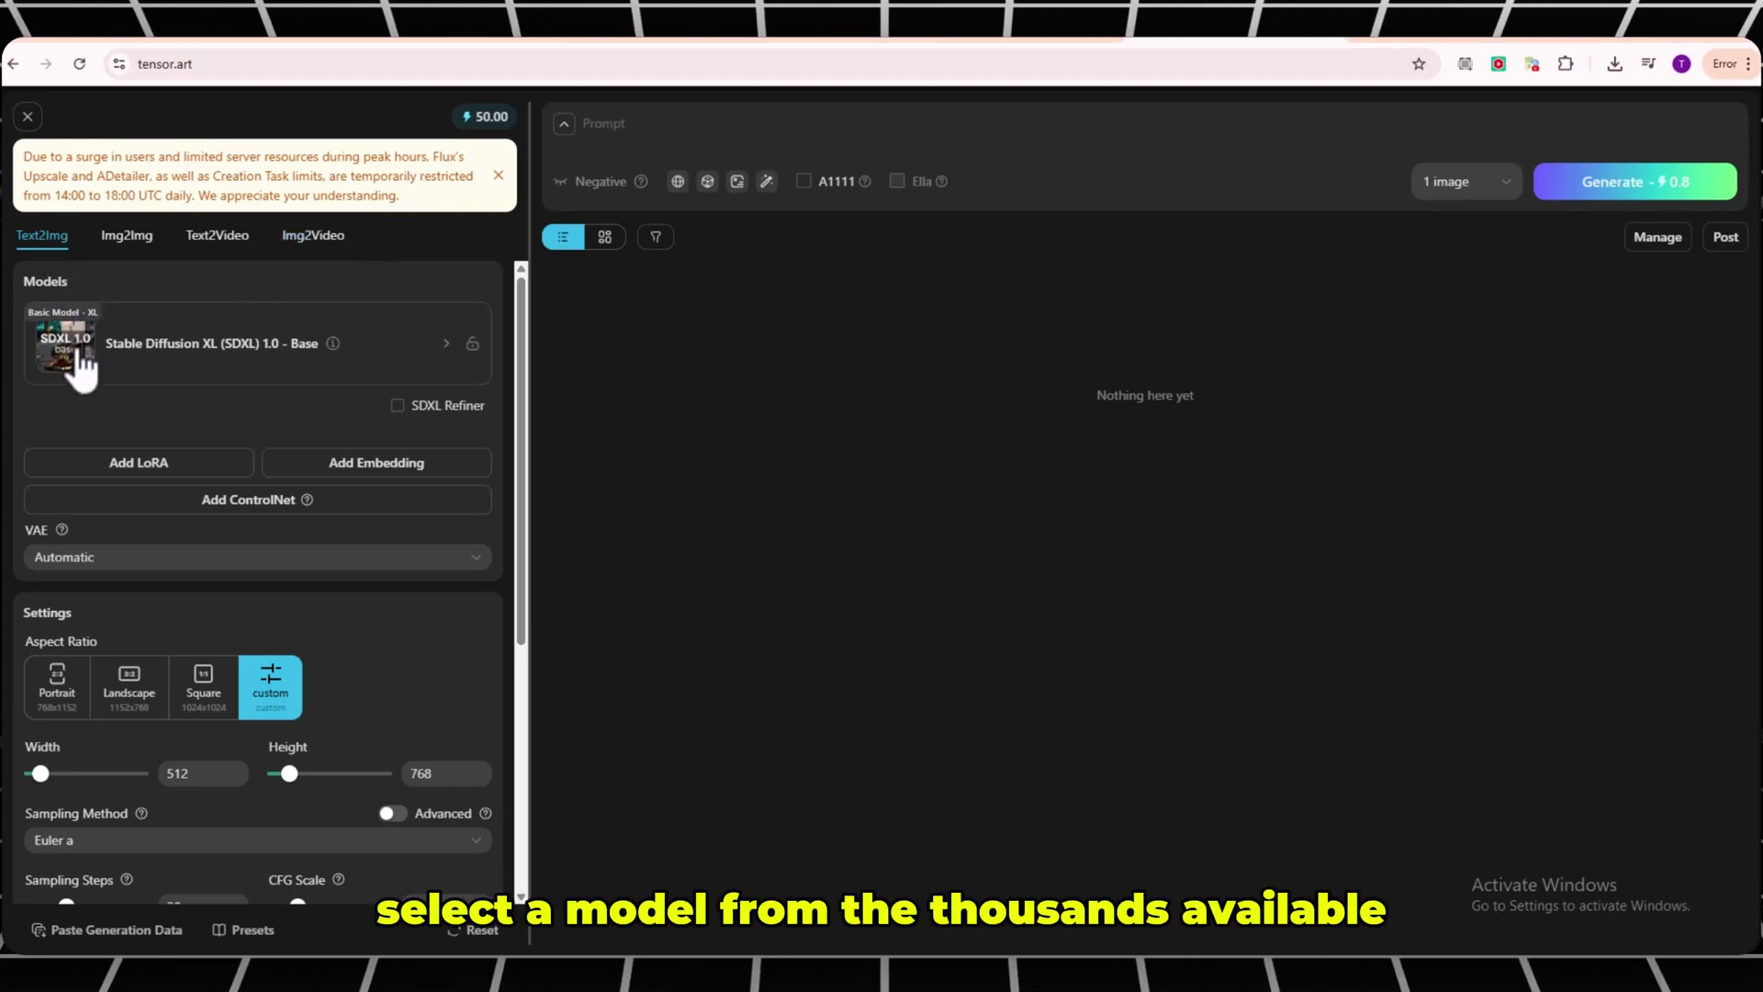
click(445, 349)
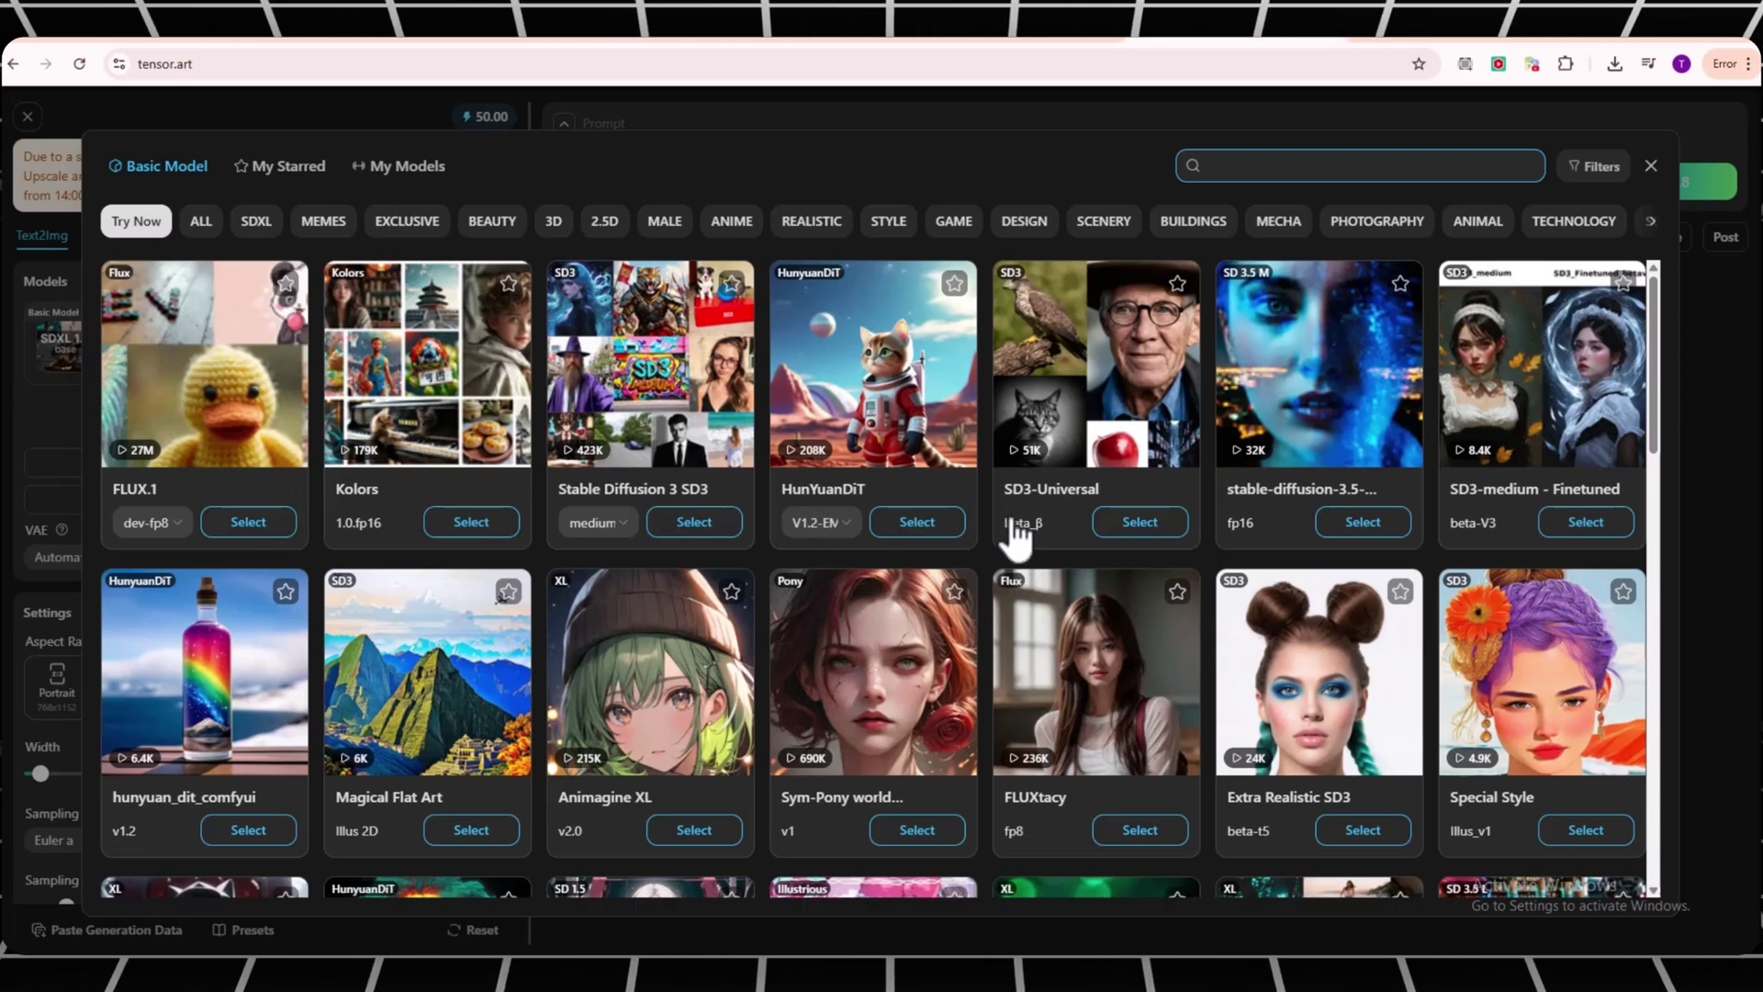
click(246, 523)
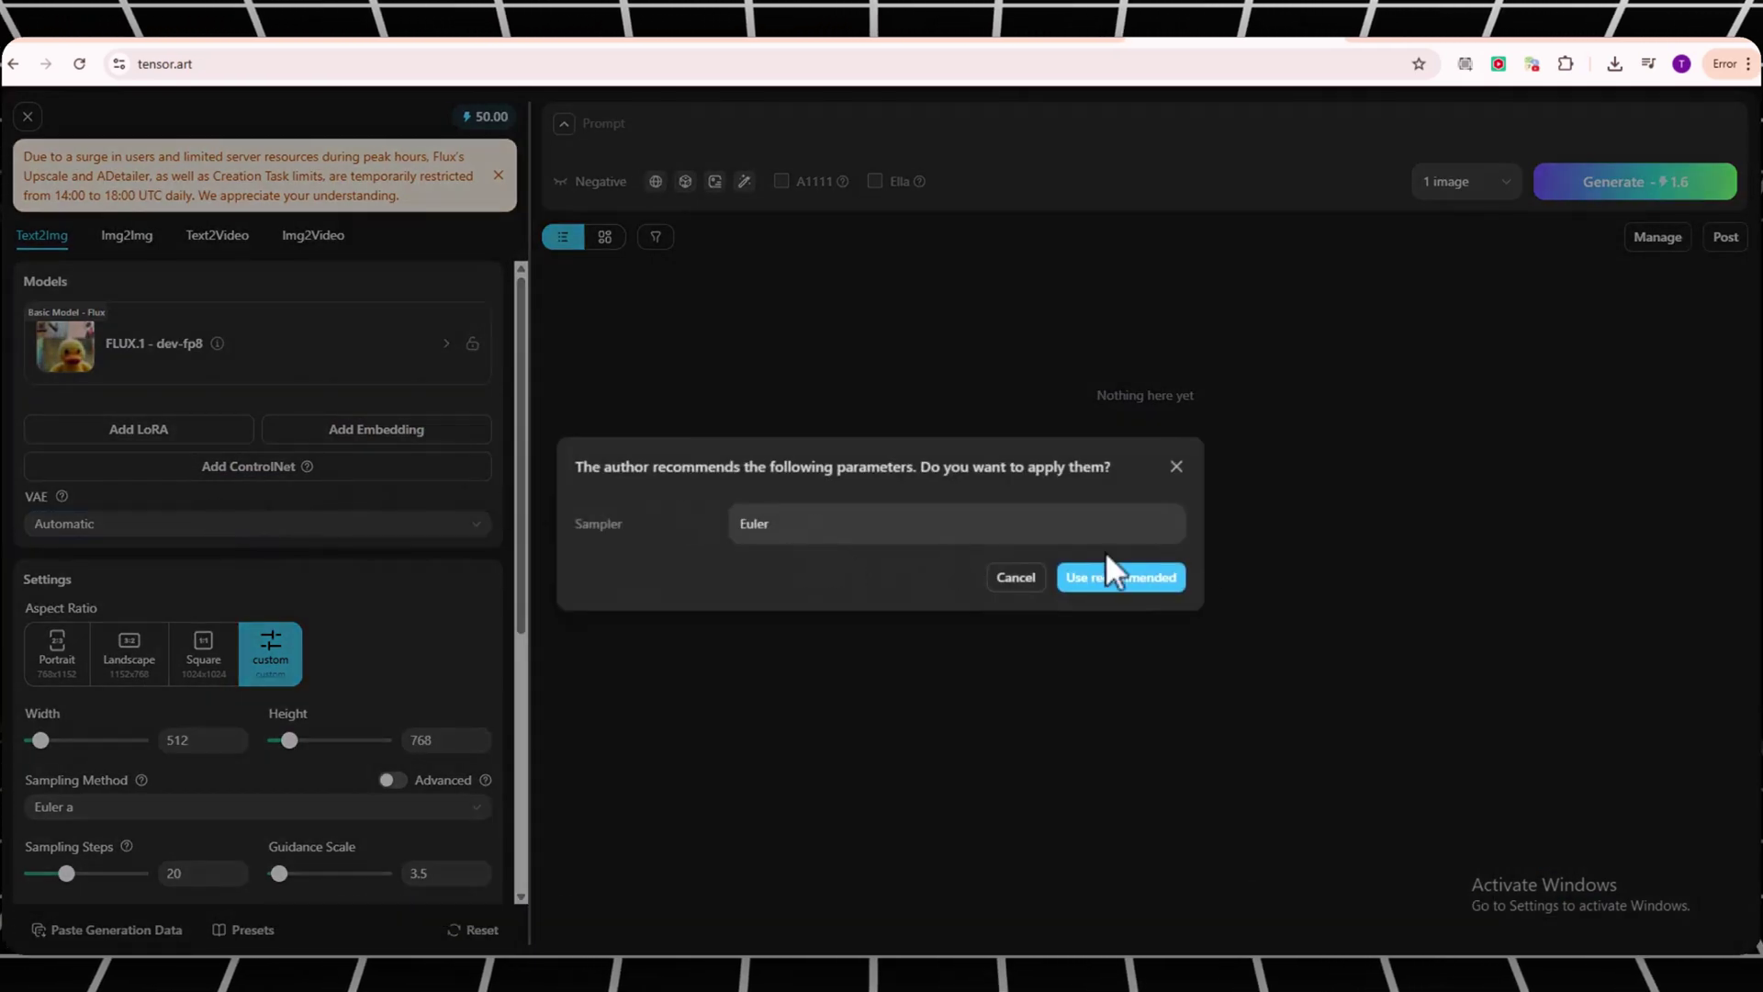
Keep the recommended Euler sampler and set the aspect ratio to Portrait (768x1152).
click(1160, 588)
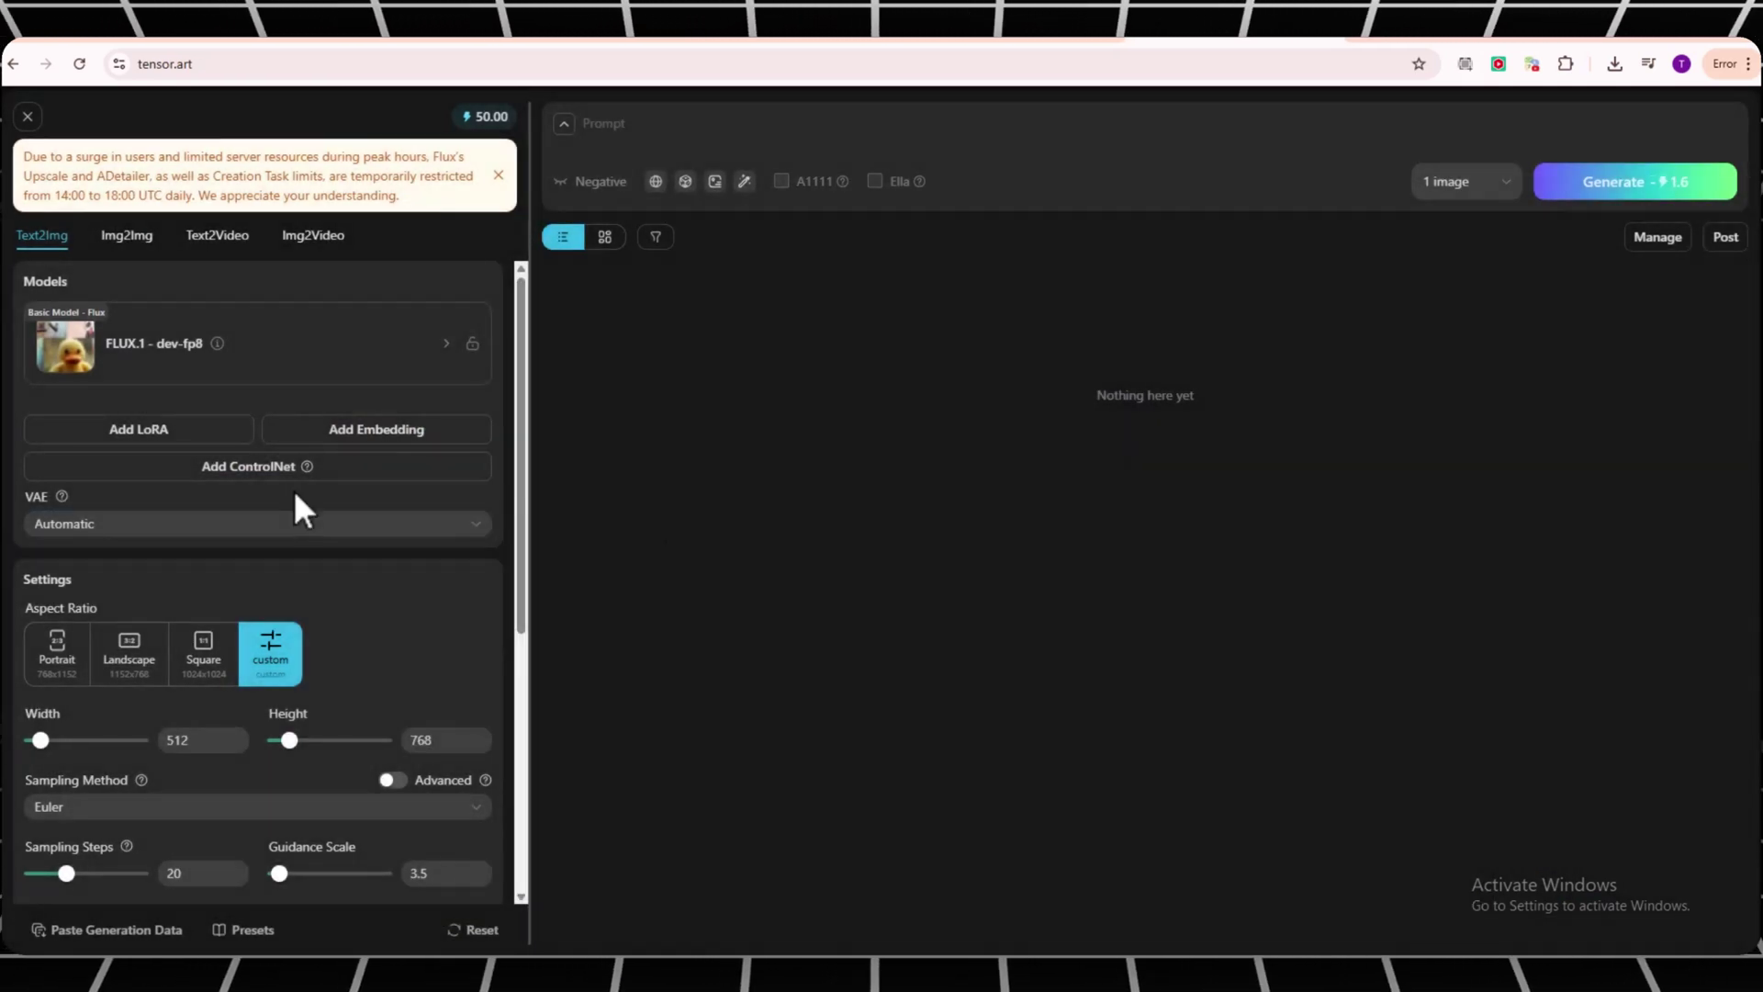
scroll(211, 427, down, 1)
scroll(126, 413, down, 1)
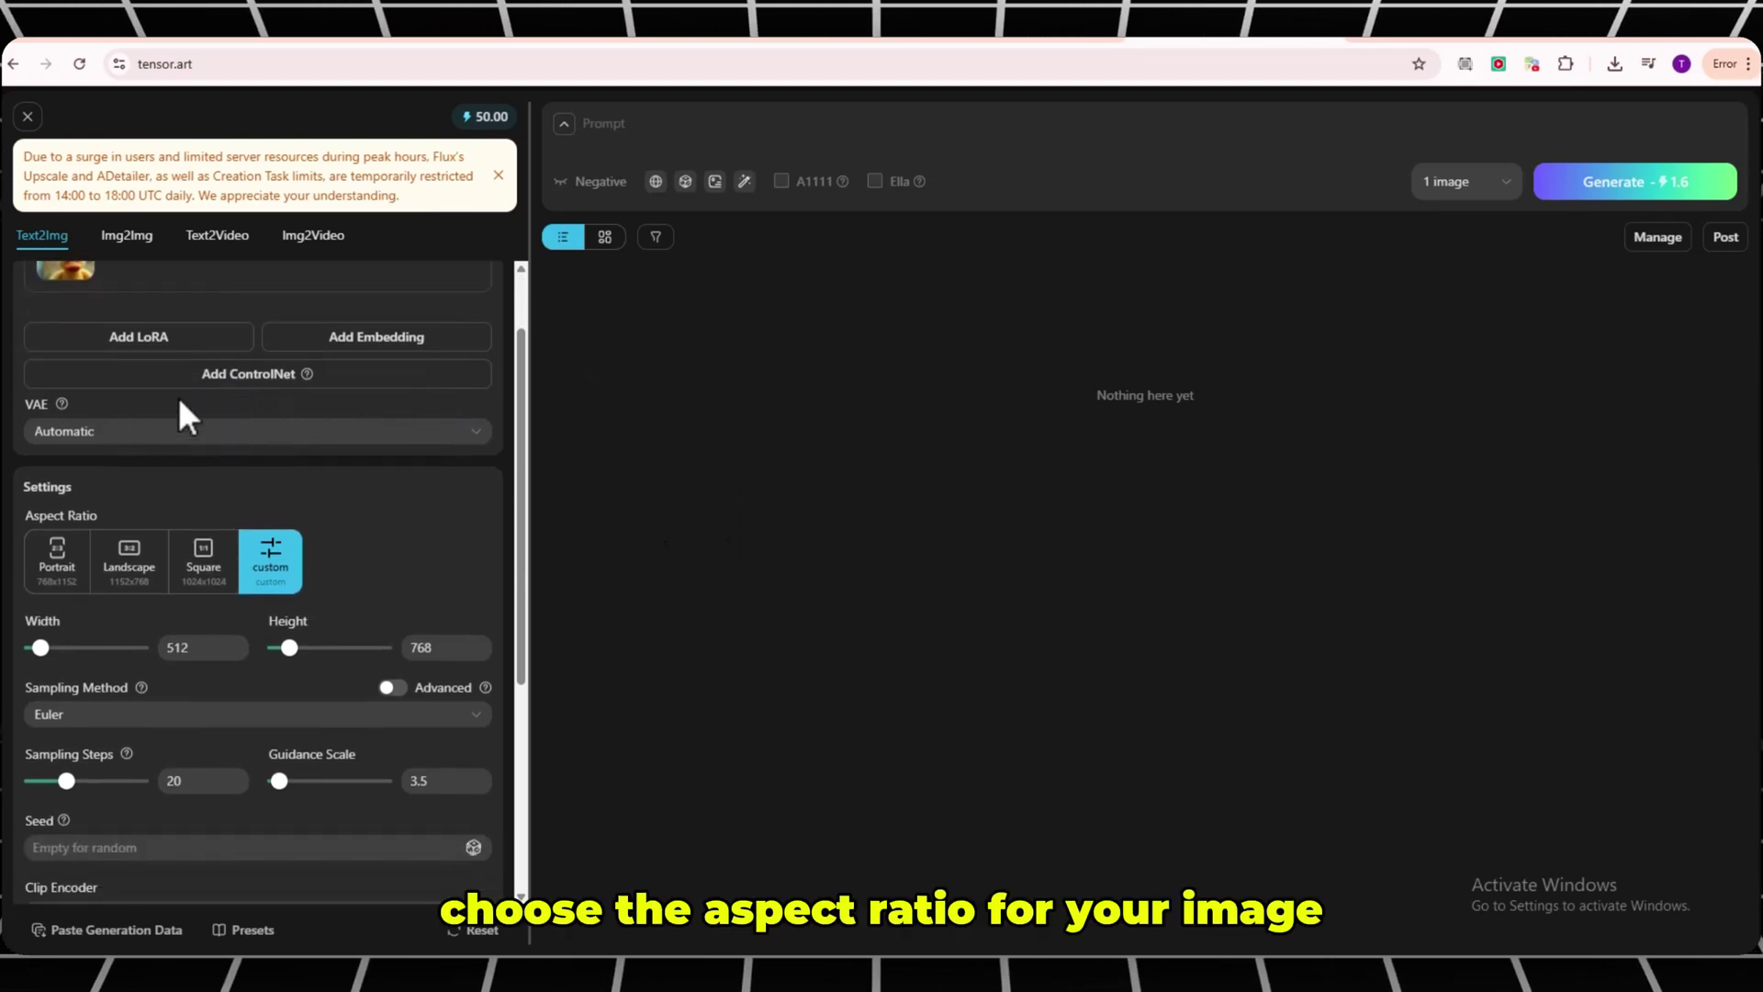
scroll(181, 413, down, 3)
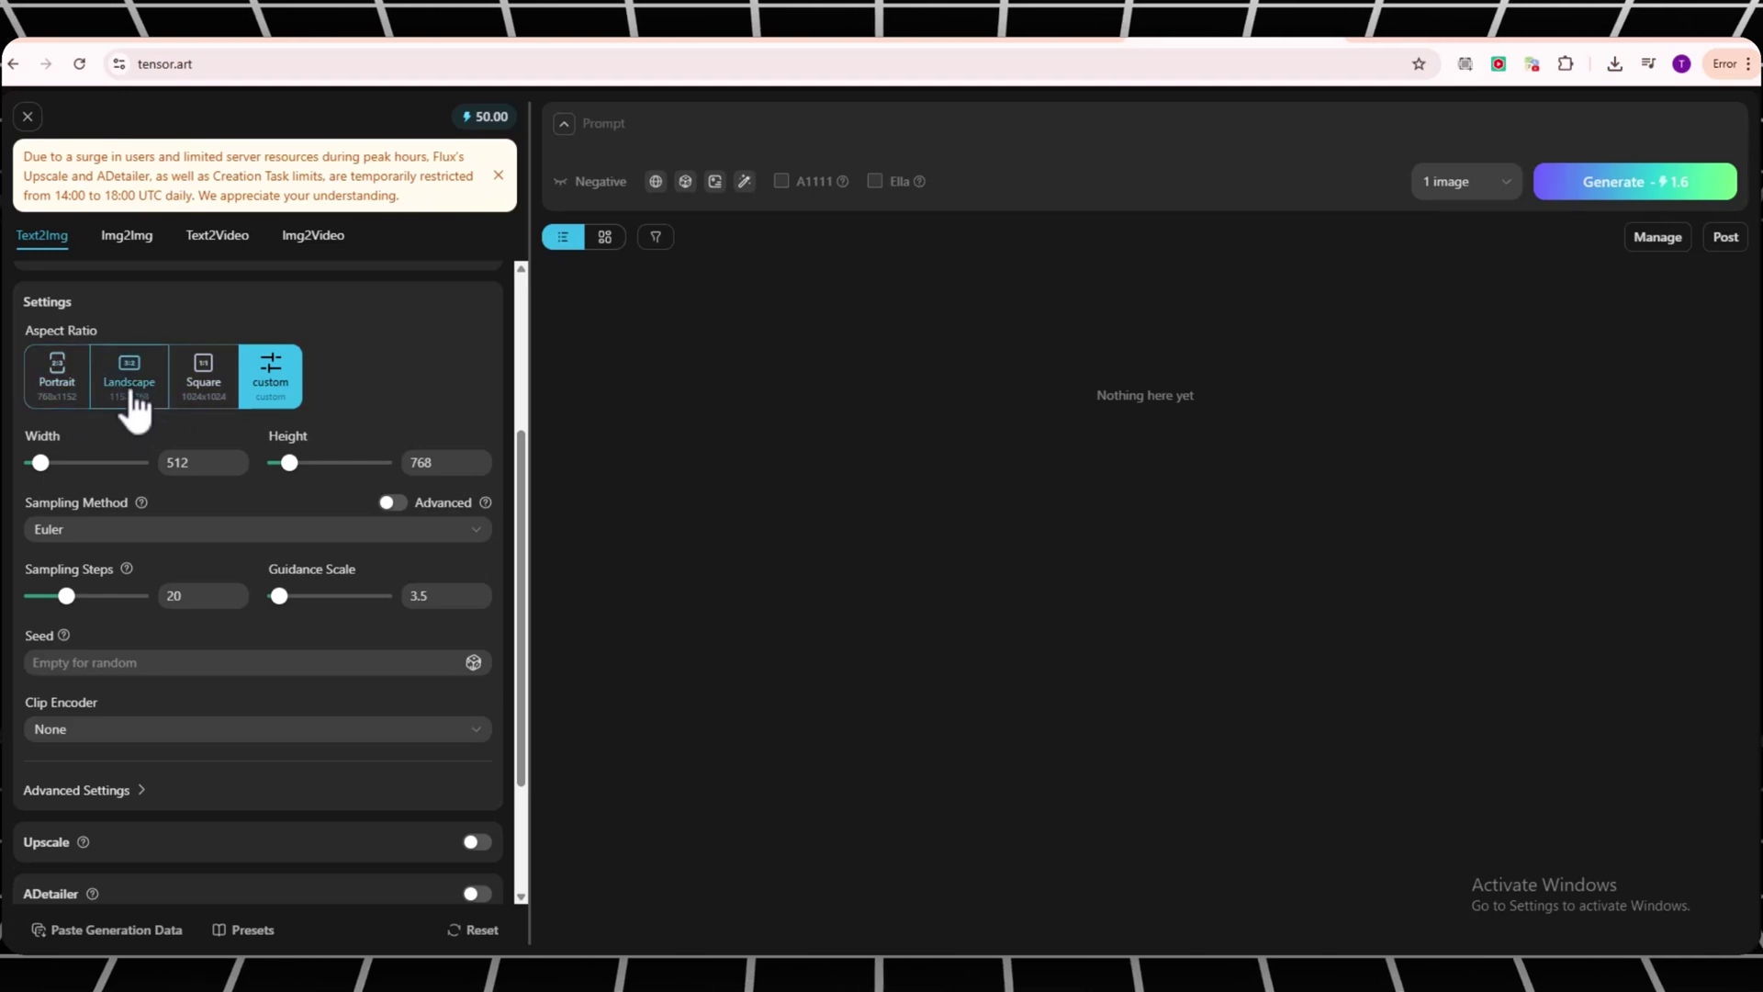
click(56, 376)
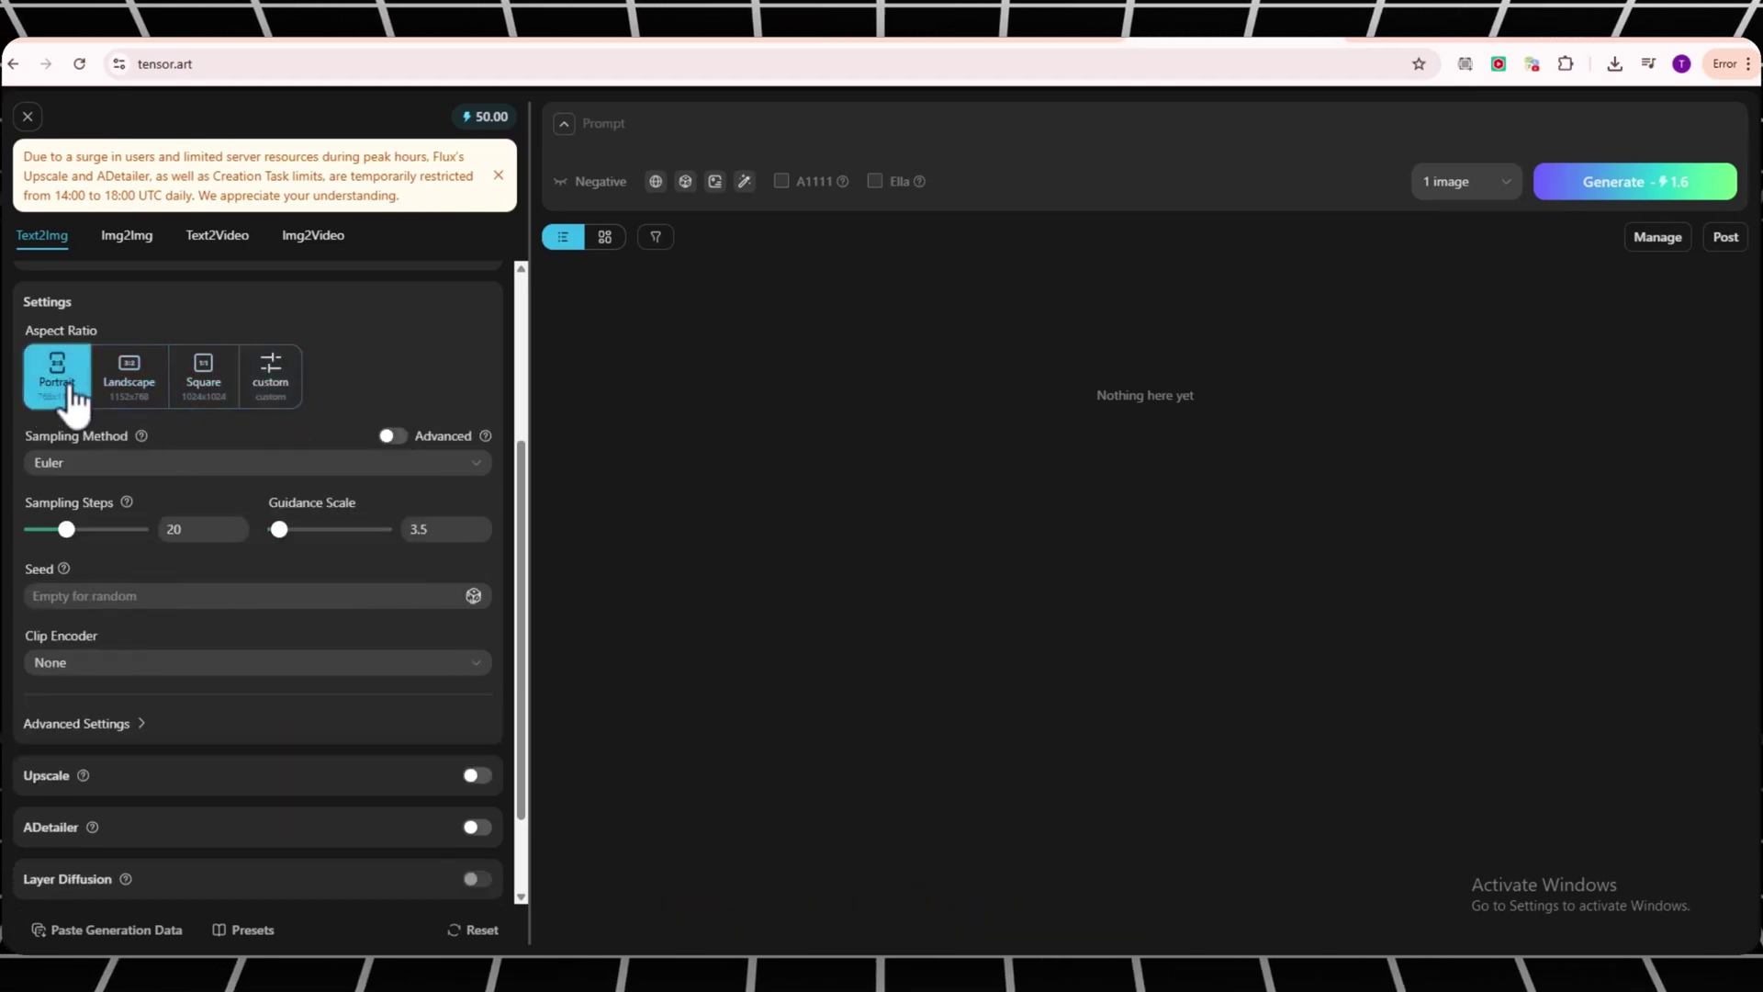
Open the Sampling Method dropdown and browse the available samplers.
scroll(138, 393, down, 1)
click(106, 375)
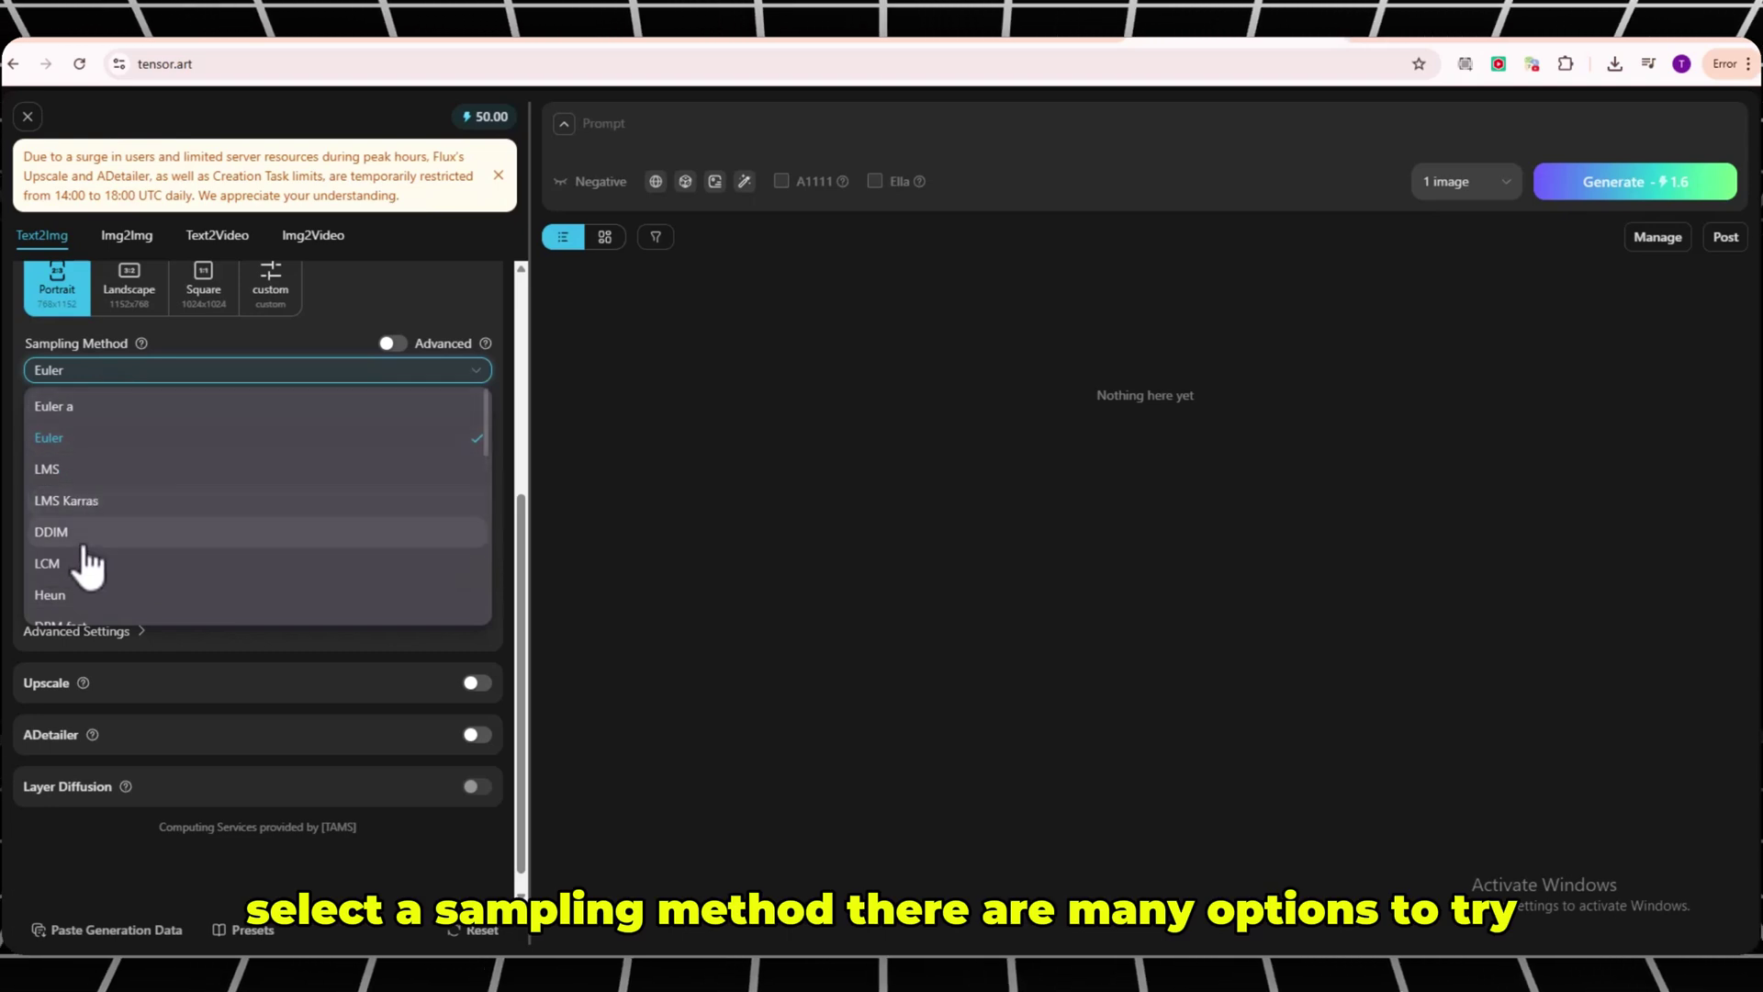
scroll(90, 542, down, 1)
scroll(102, 506, down, 3)
scroll(107, 511, up, 5)
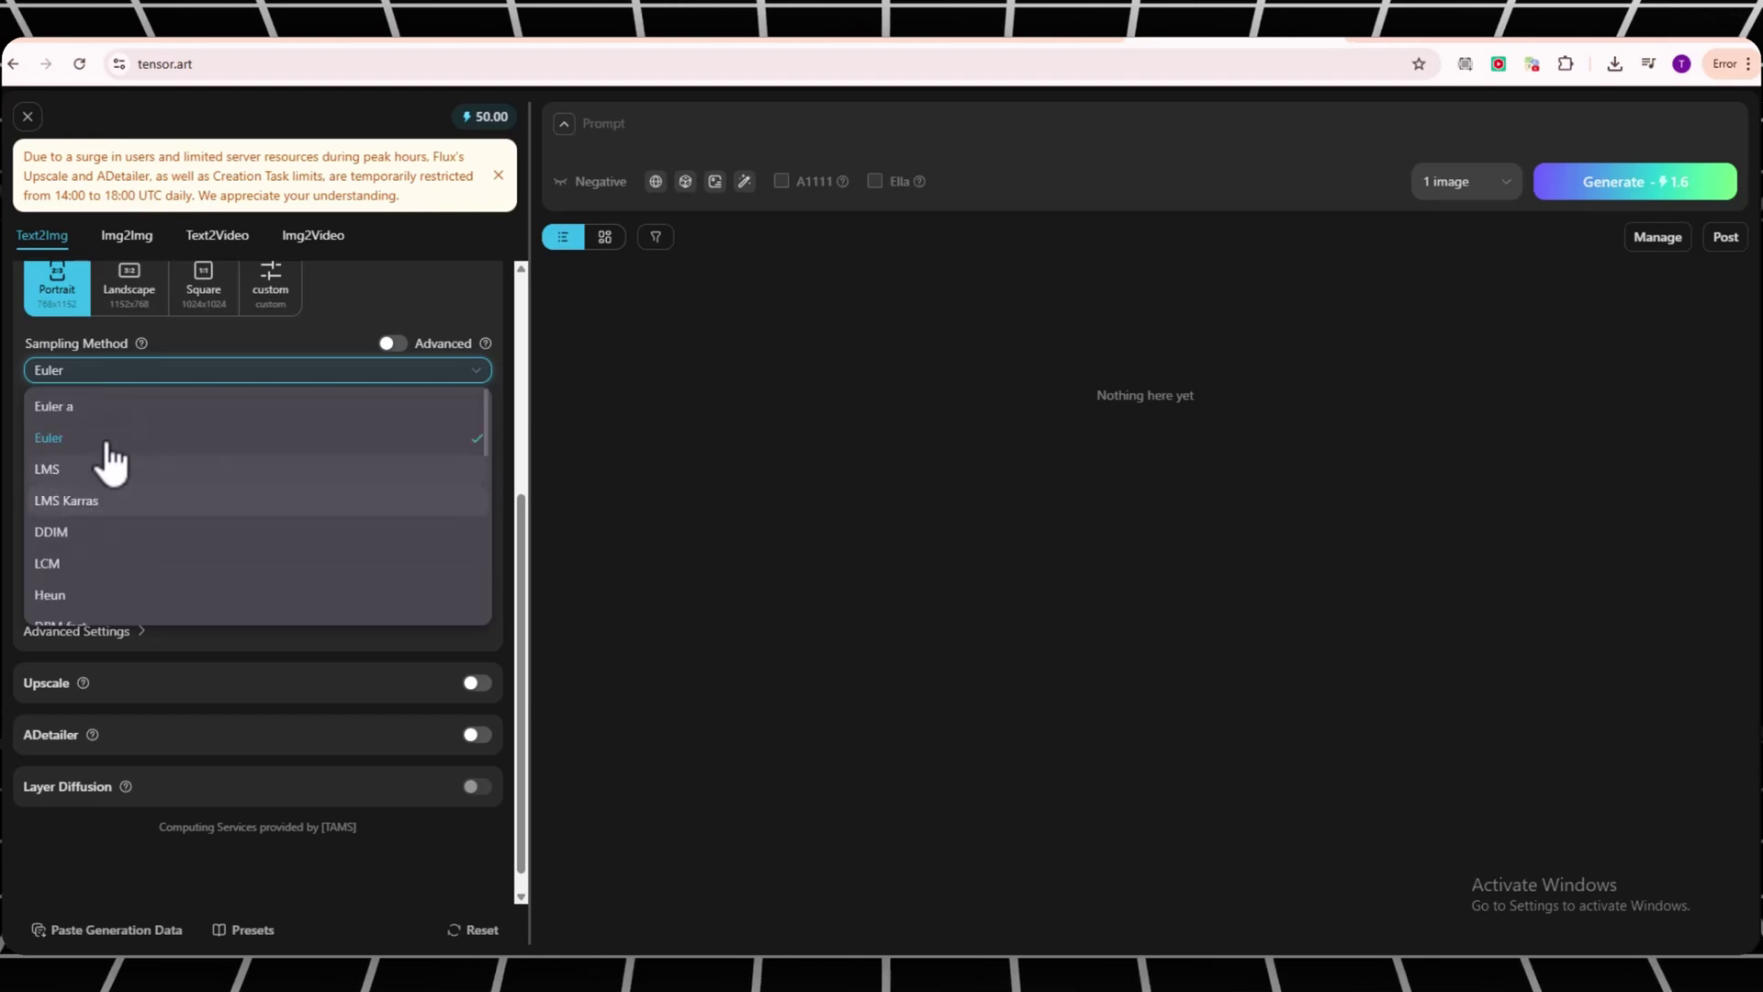
Switch the sampler to Euler a and paste the night-road prompt from clipboard history.
click(112, 413)
click(643, 123)
key(super+v)
scroll(714, 323, down, 1)
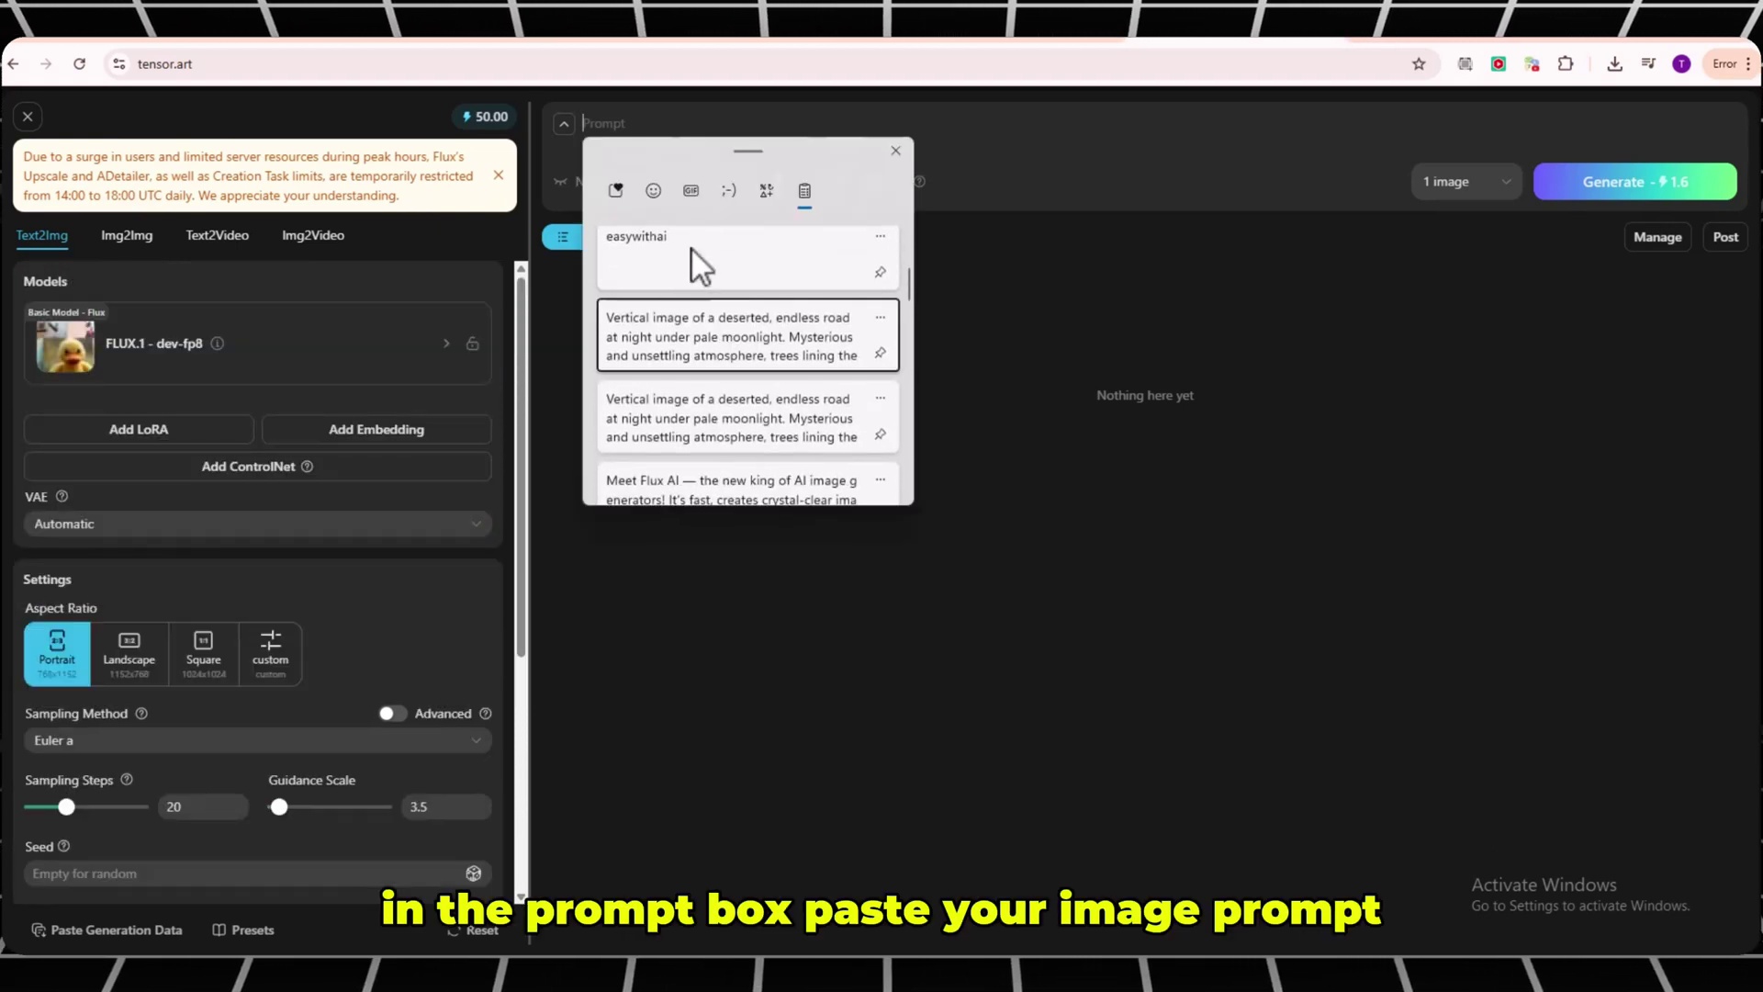
click(697, 312)
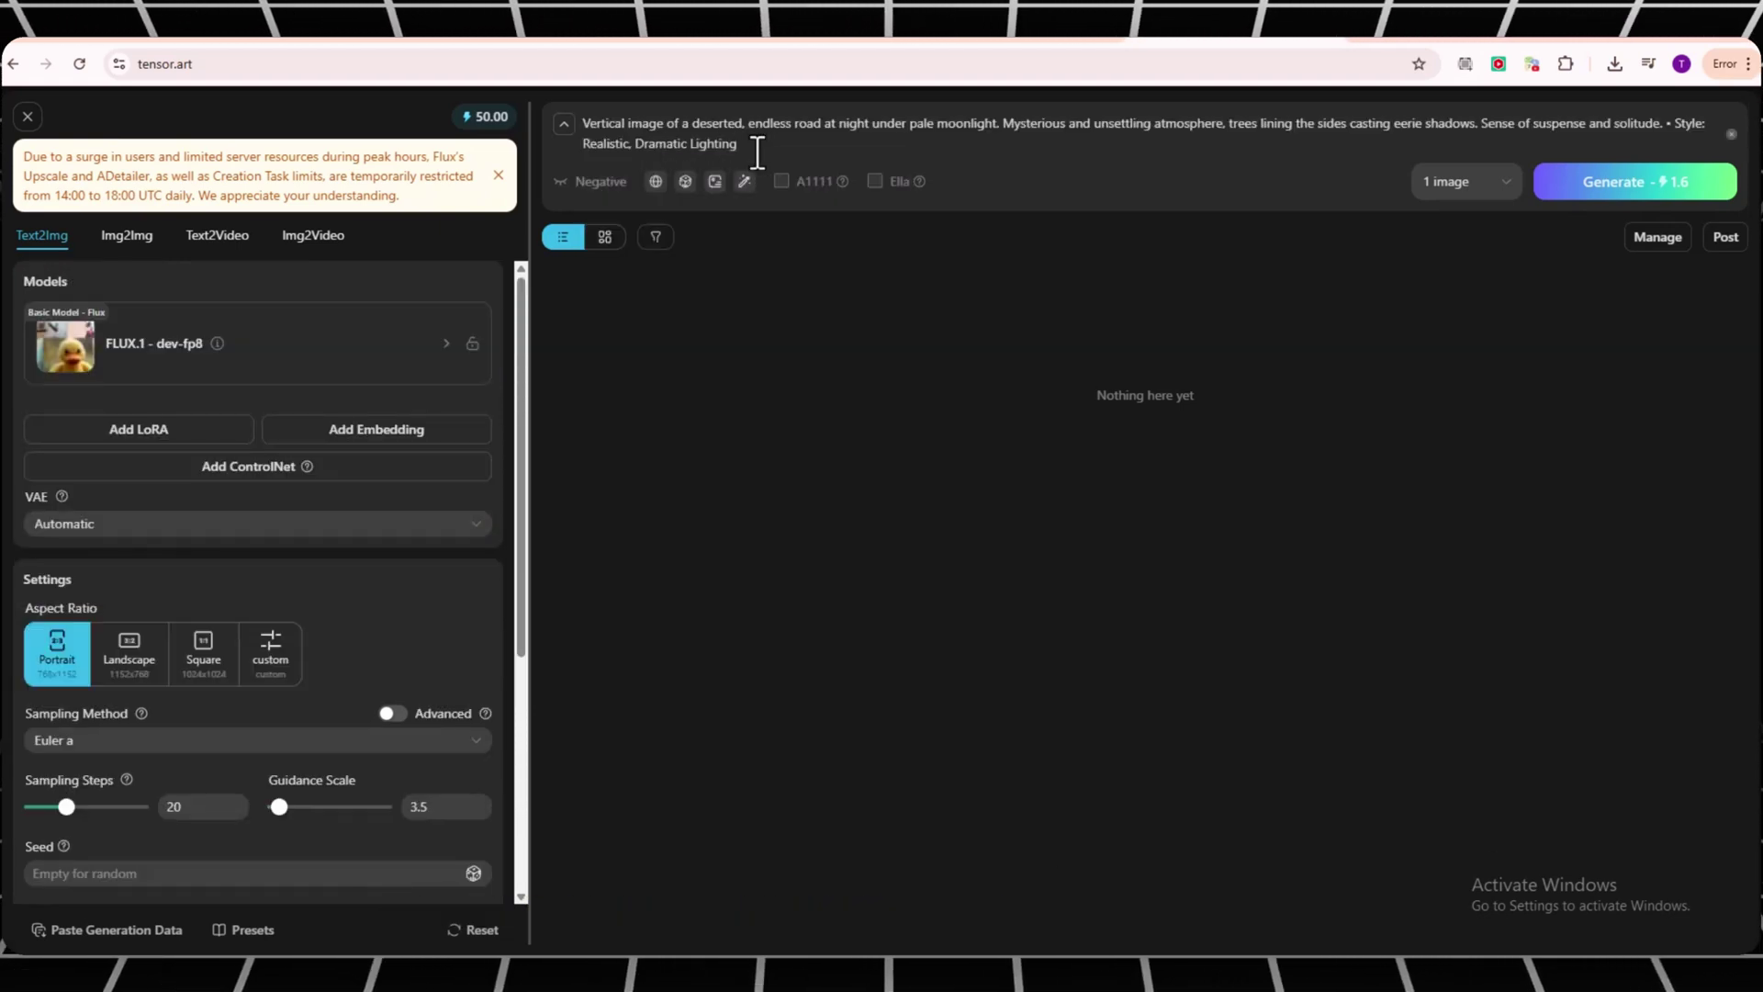
Generate the 768x1152 moonlit-road image, check its details, and download the PNG.
click(1639, 189)
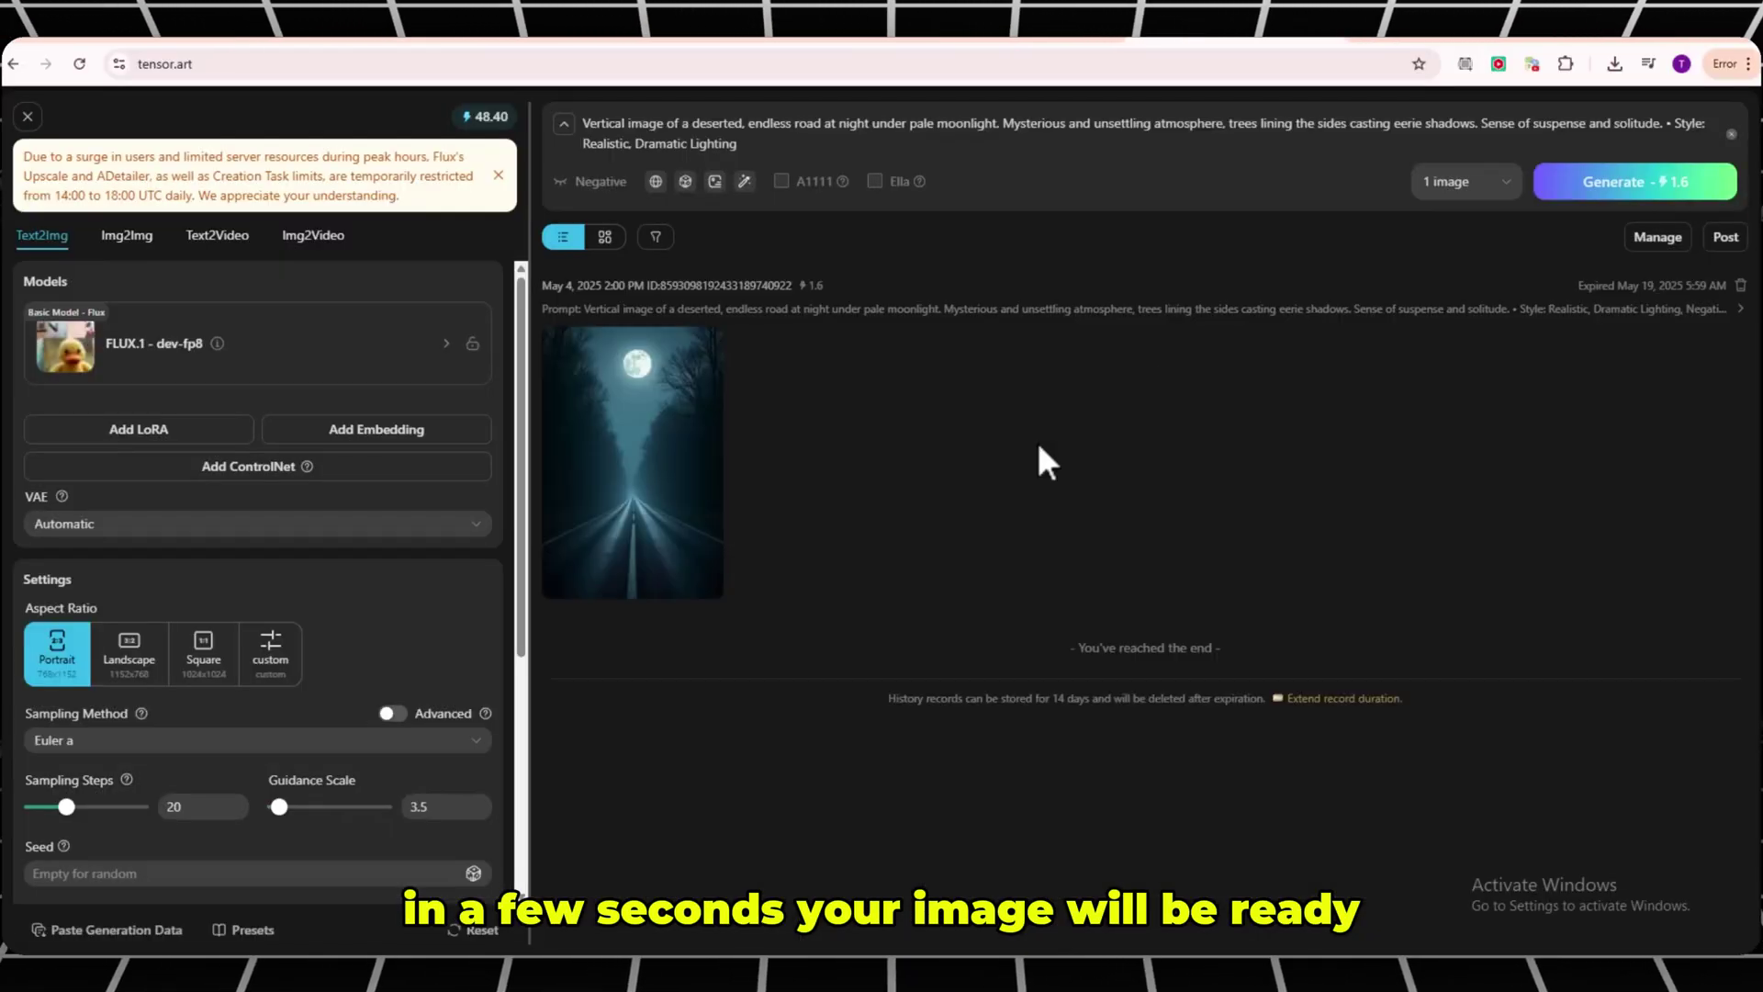
click(630, 500)
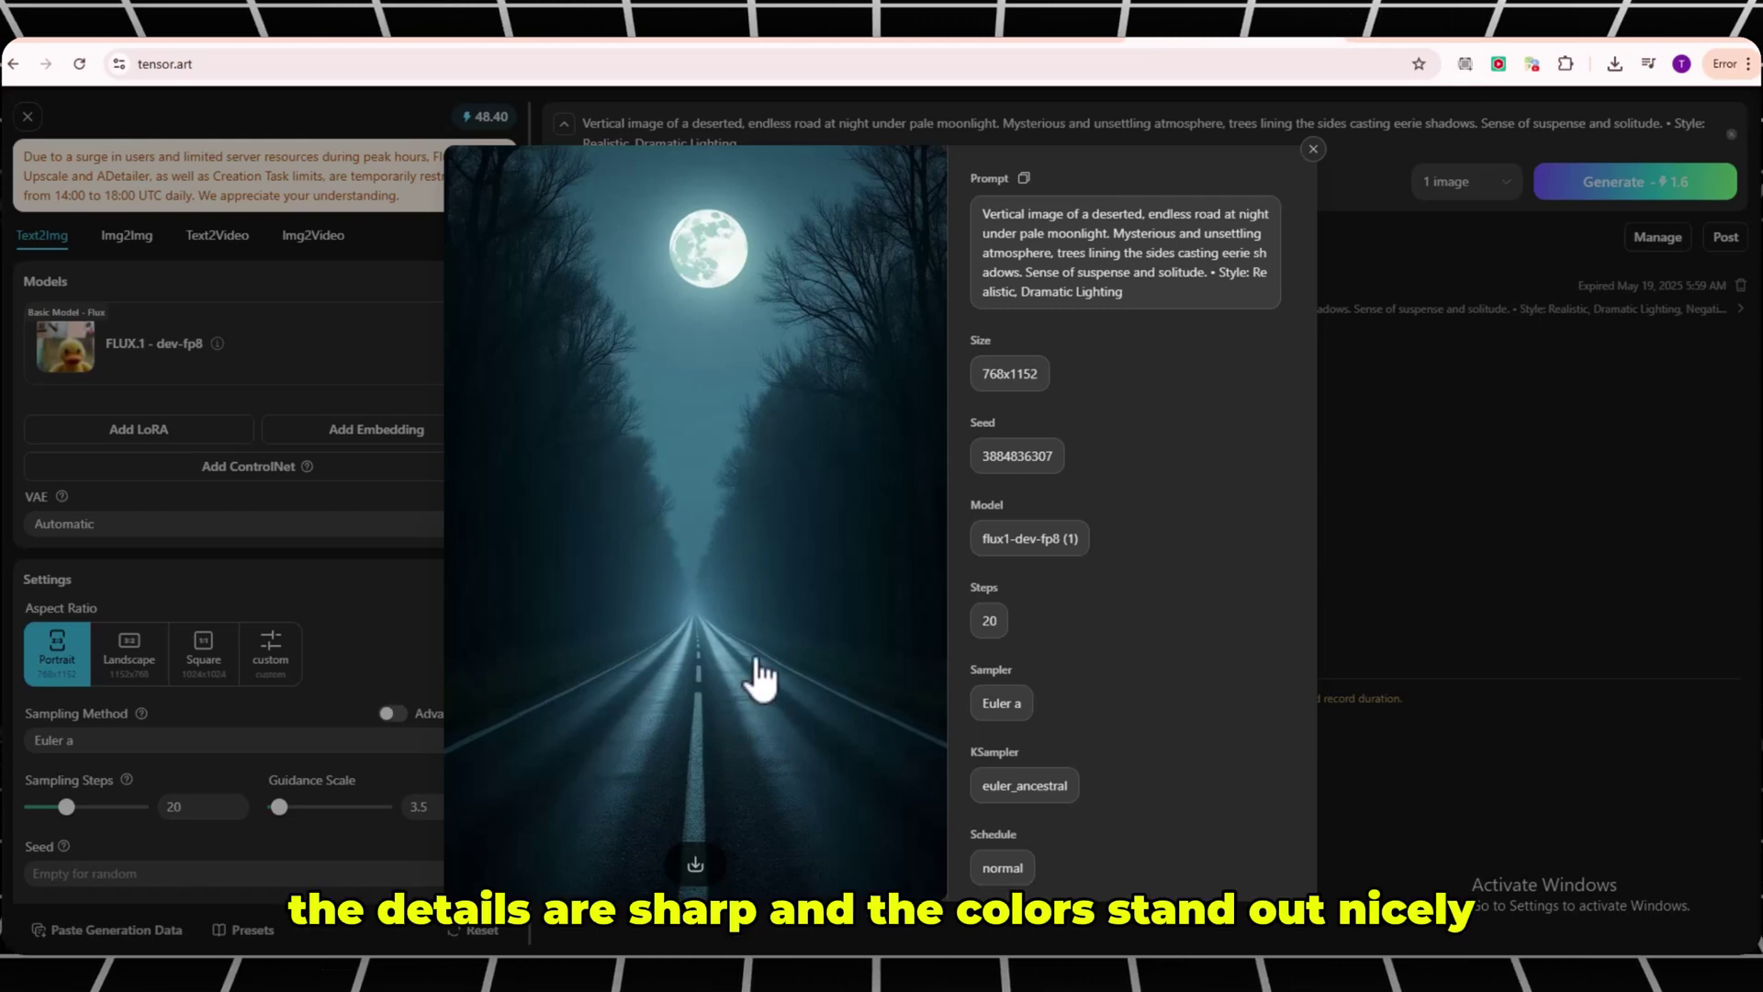
click(1441, 503)
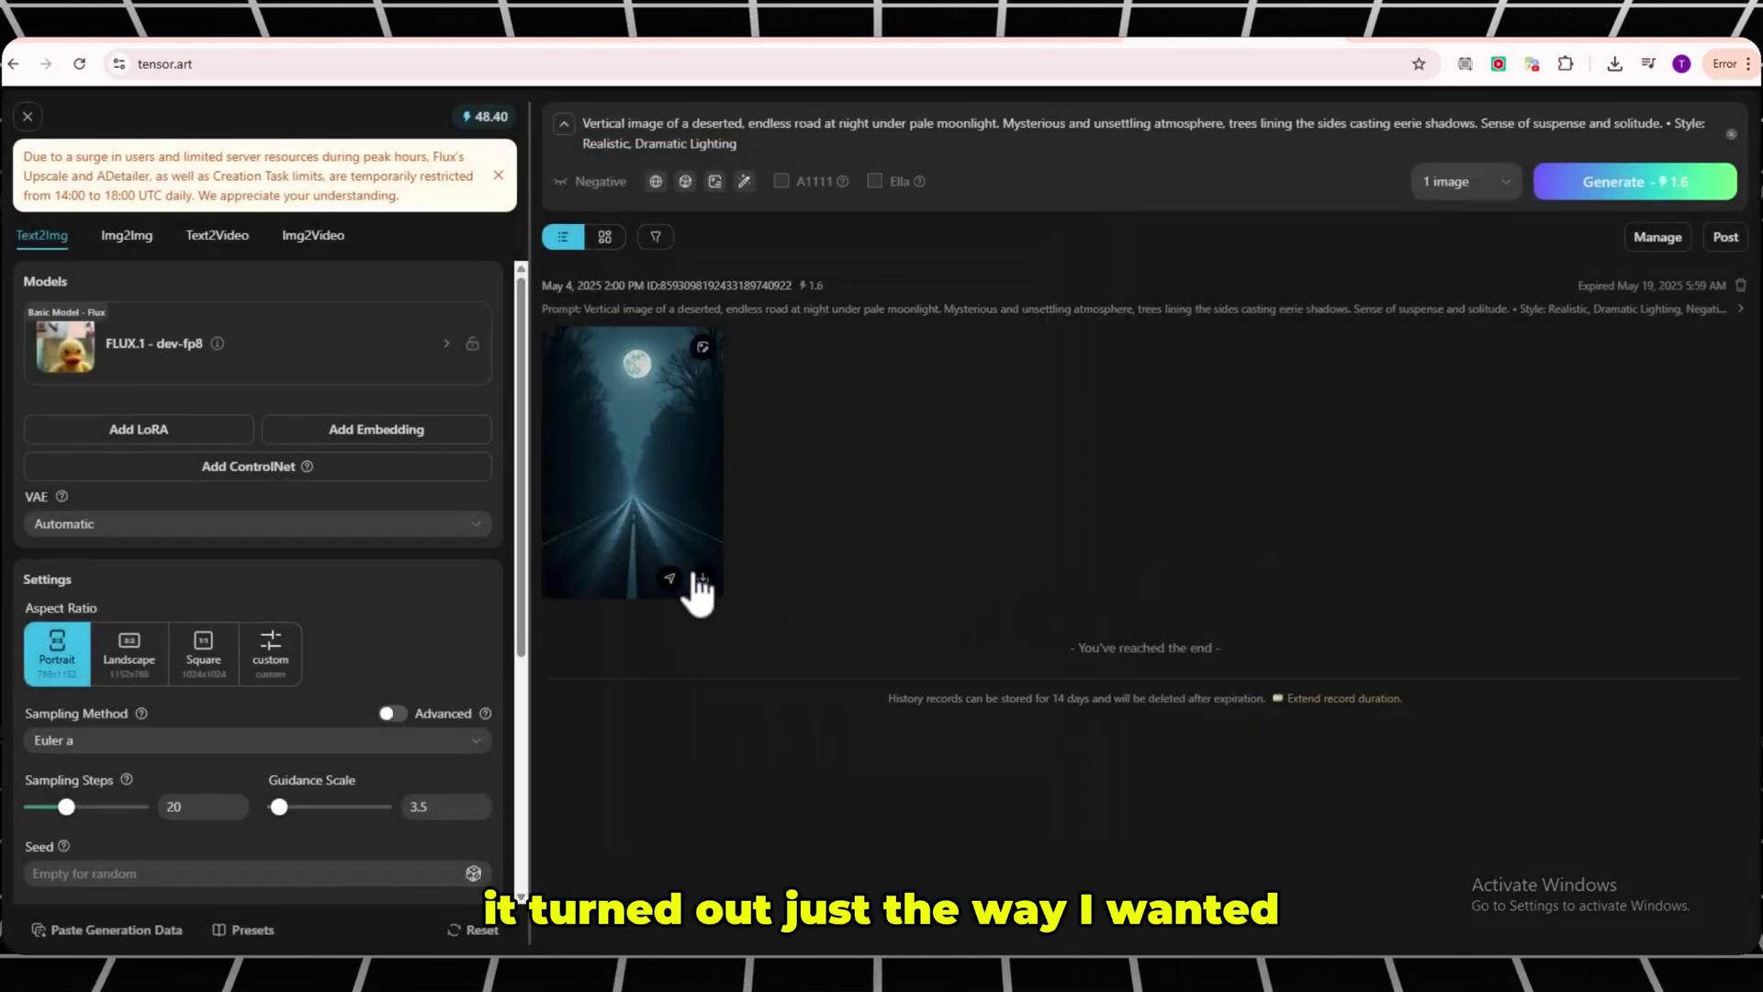
click(703, 578)
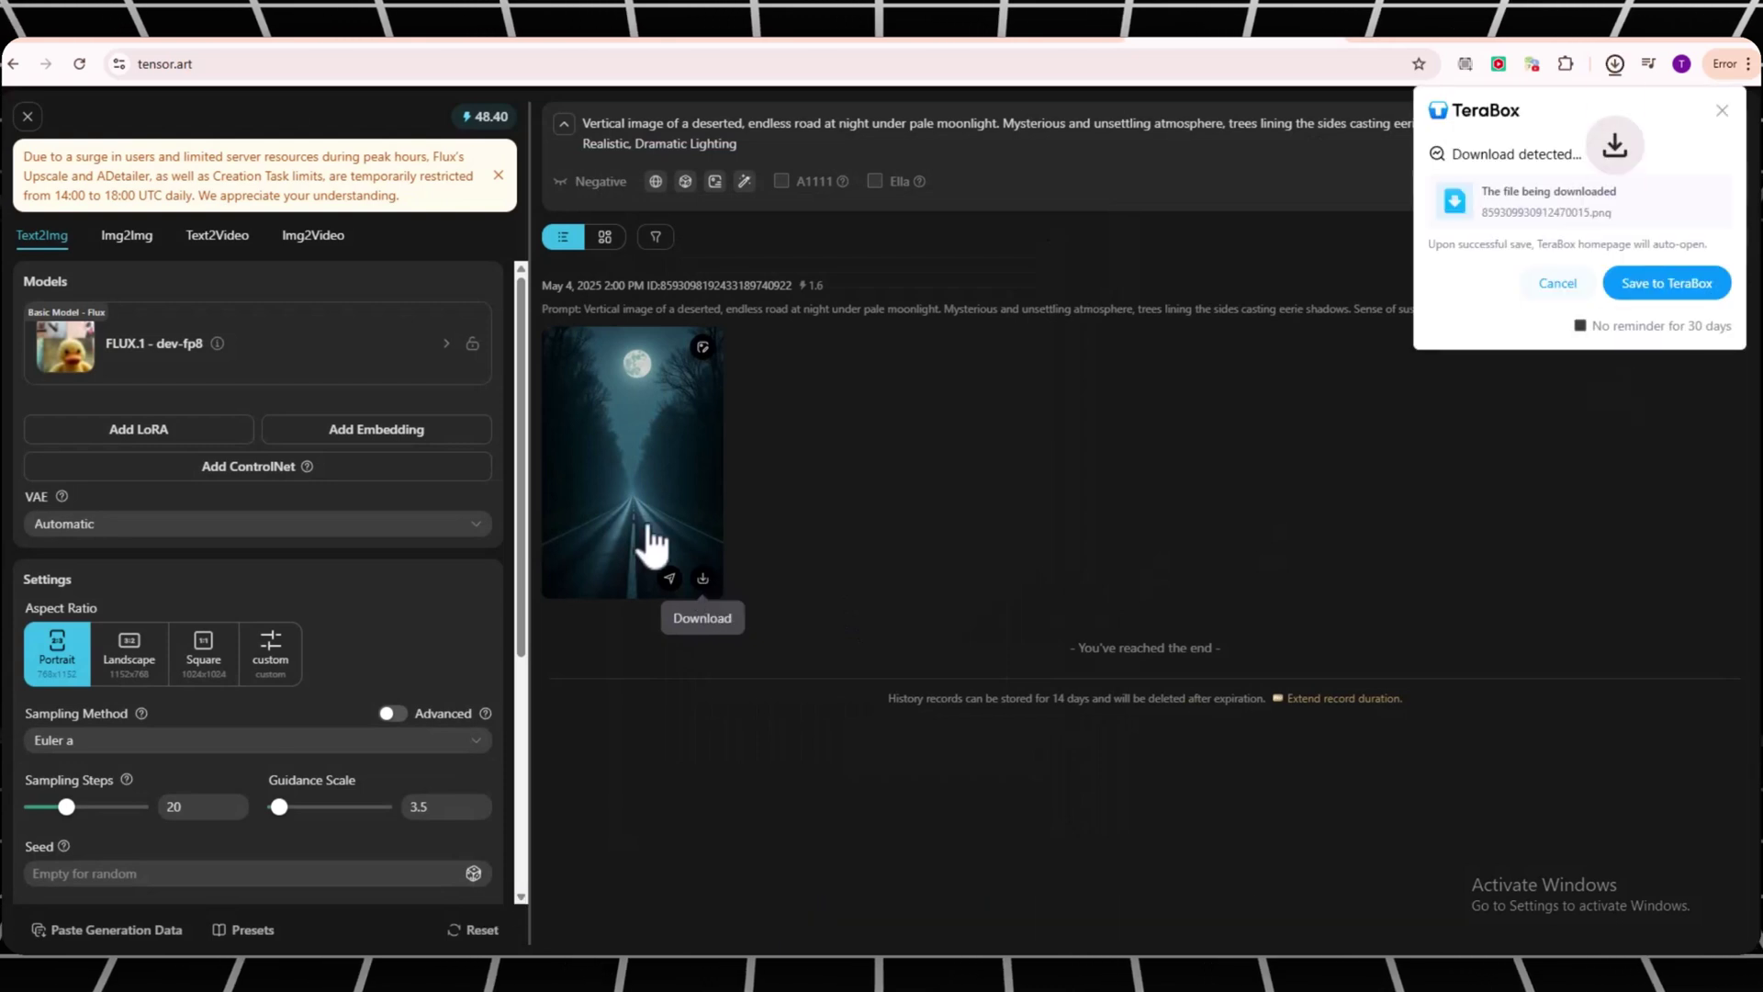